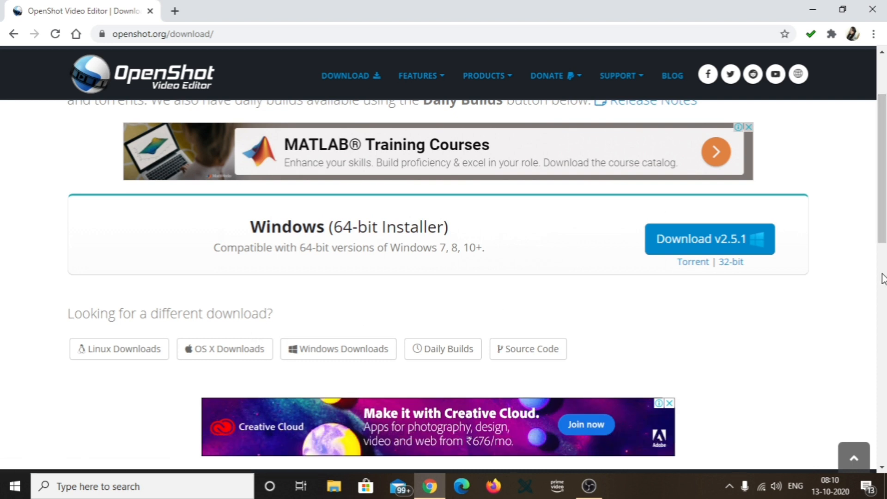
- Download the 64-bit Windows installer of OpenShot v2.5.1, keep the file and run it
{"action": "left_click", "coordinate": [707, 245]}
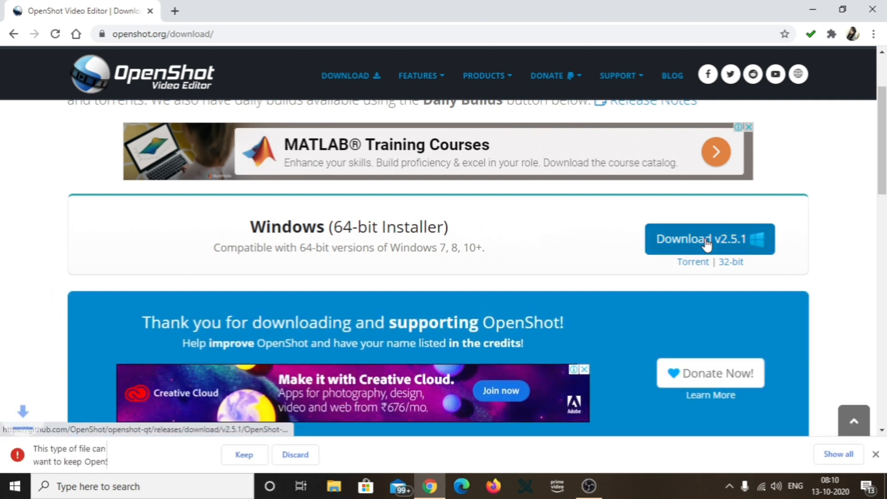
{"action": "left_click", "coordinate": [245, 456]}
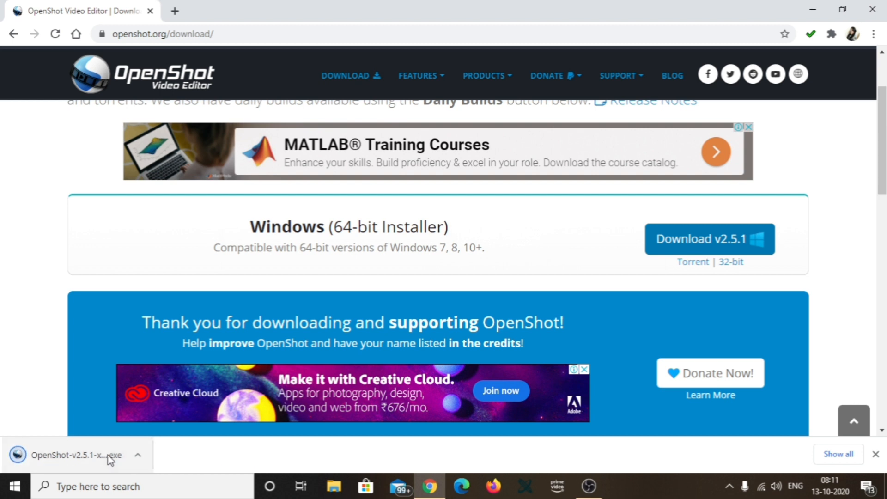
{"action": "left_click", "coordinate": [82, 458]}
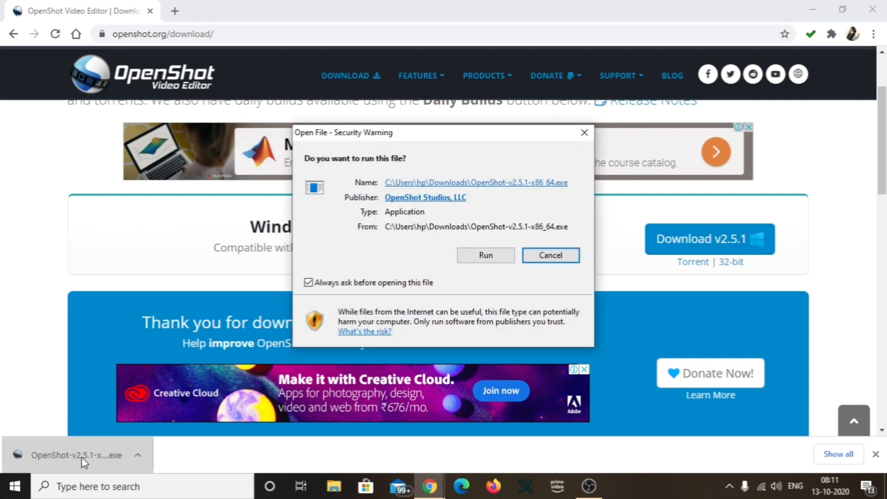
{"action": "left_click", "coordinate": [487, 255]}
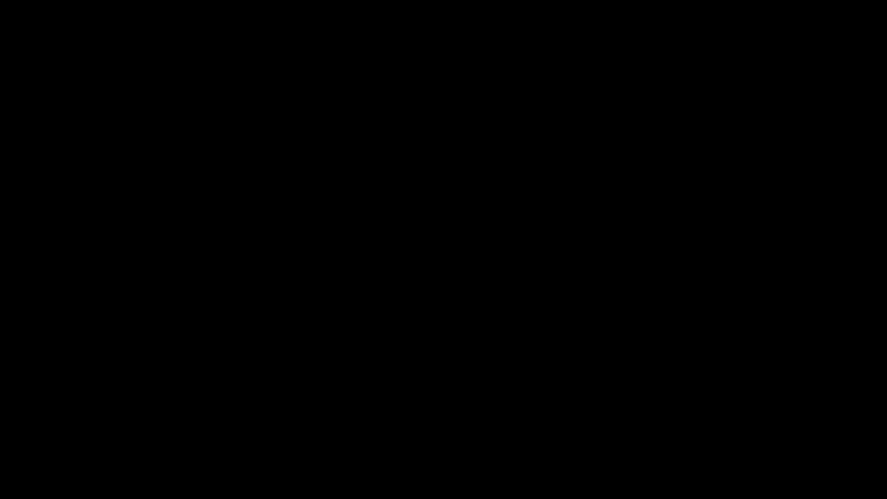
{"action": "left_click", "coordinate": [387, 331]}
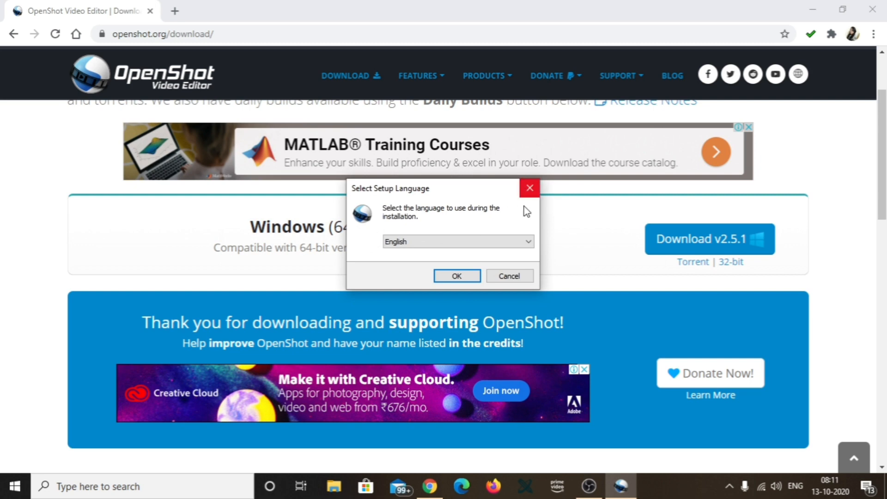
- Install OpenShot Video Editor 2.5.1 in English, accepting the license agreement and the default destination folder, and launch it on finishing
{"action": "left_click", "coordinate": [457, 280]}
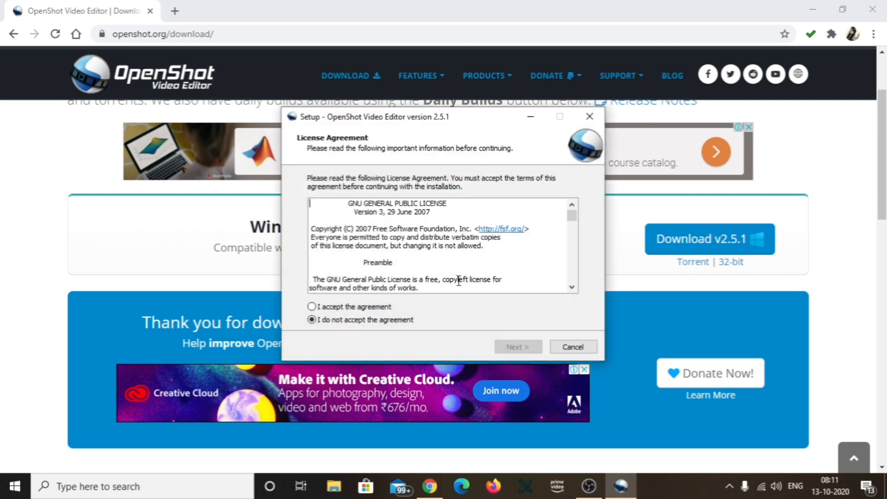
{"action": "left_click", "coordinate": [312, 307]}
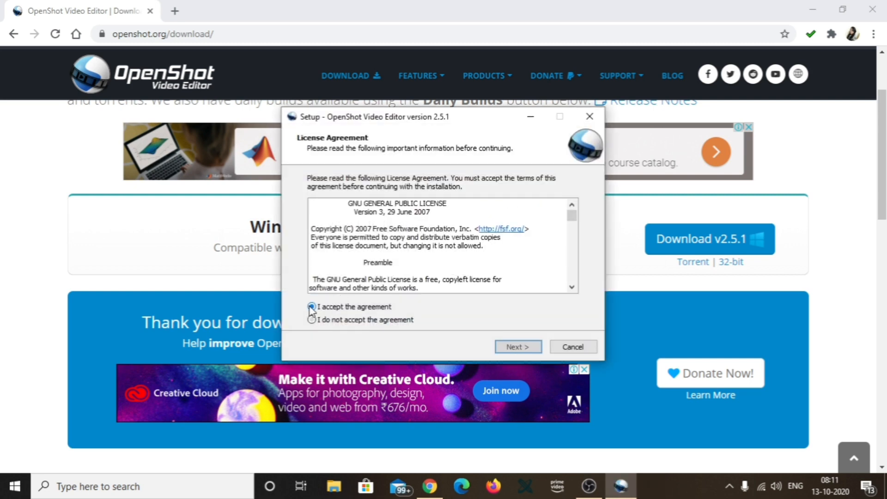
{"action": "left_click", "coordinate": [517, 346]}
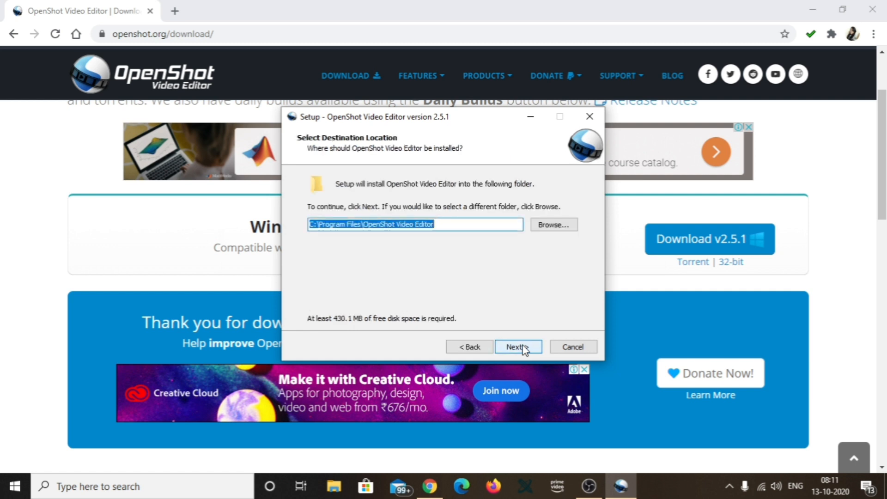
{"action": "left_click", "coordinate": [517, 347]}
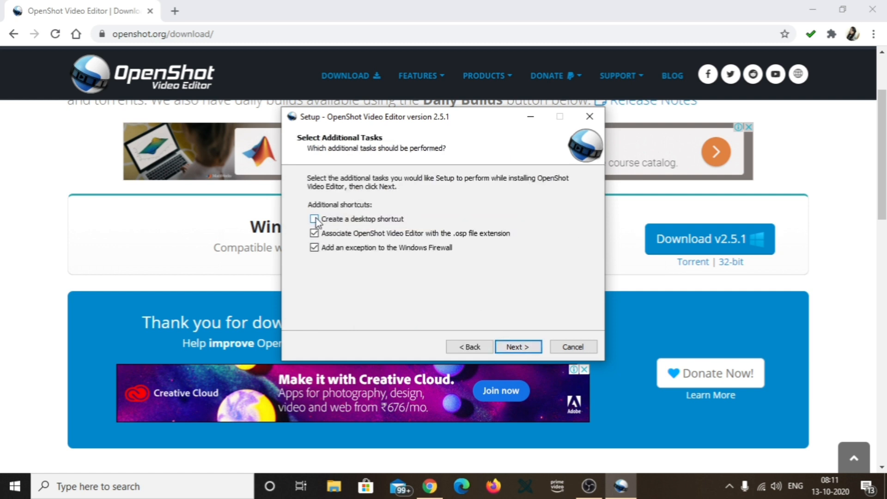
{"action": "left_click", "coordinate": [514, 347]}
{"action": "left_click", "coordinate": [515, 350]}
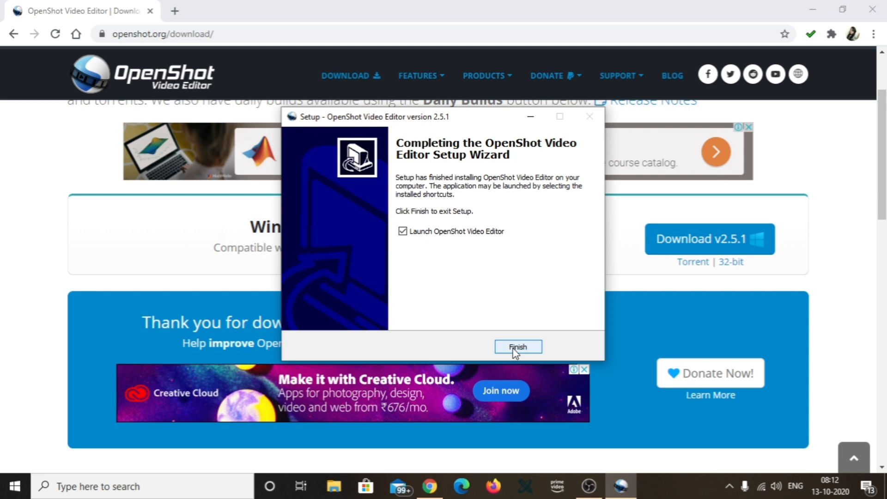
{"action": "left_click", "coordinate": [515, 352]}
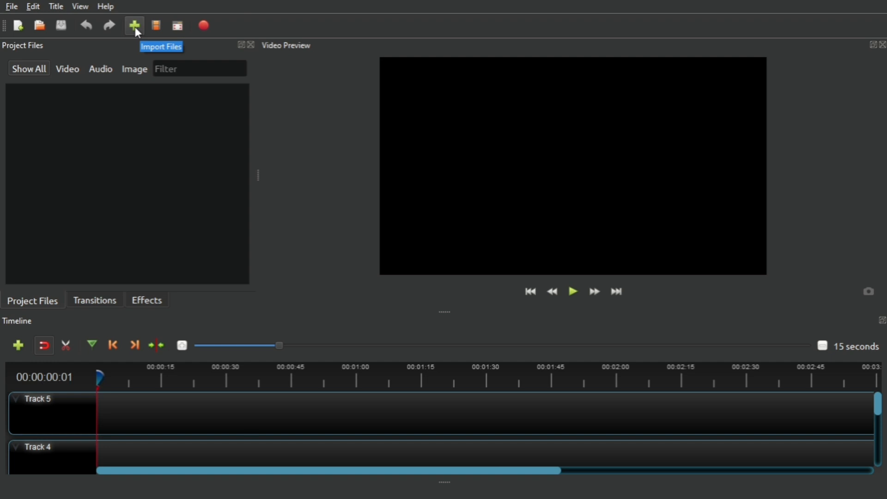
- Check the project's video profile settings without changing them
{"action": "left_click", "coordinate": [161, 26]}
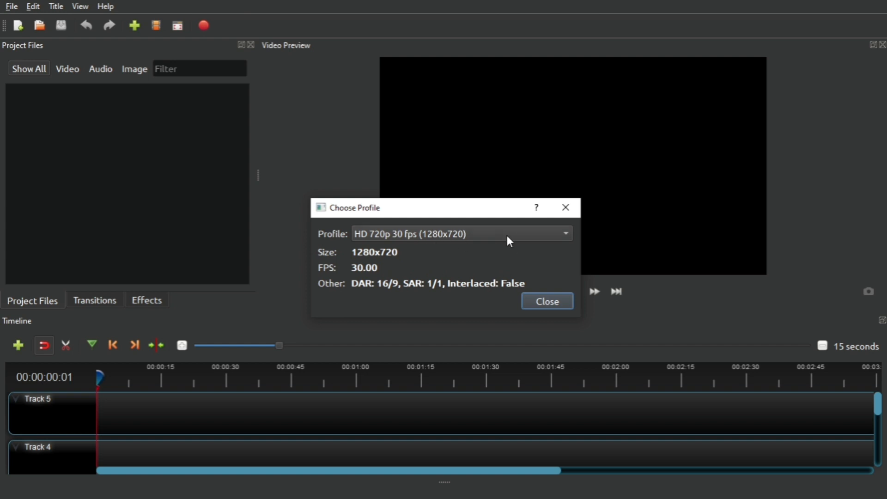
{"action": "left_click", "coordinate": [543, 301]}
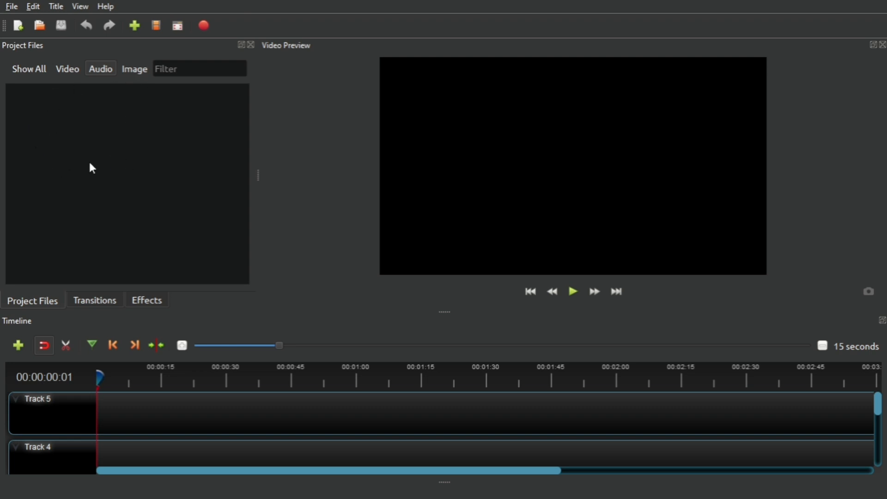
{"action": "left_click", "coordinate": [12, 8]}
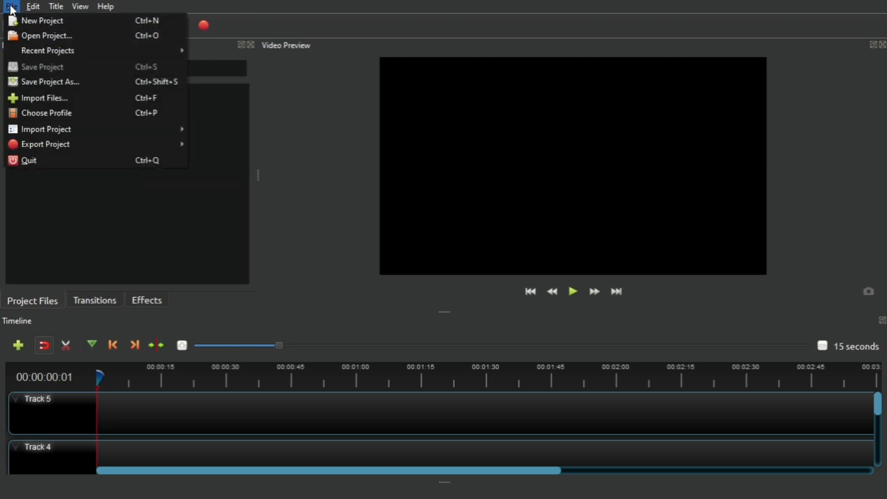
{"action": "left_click", "coordinate": [81, 6]}
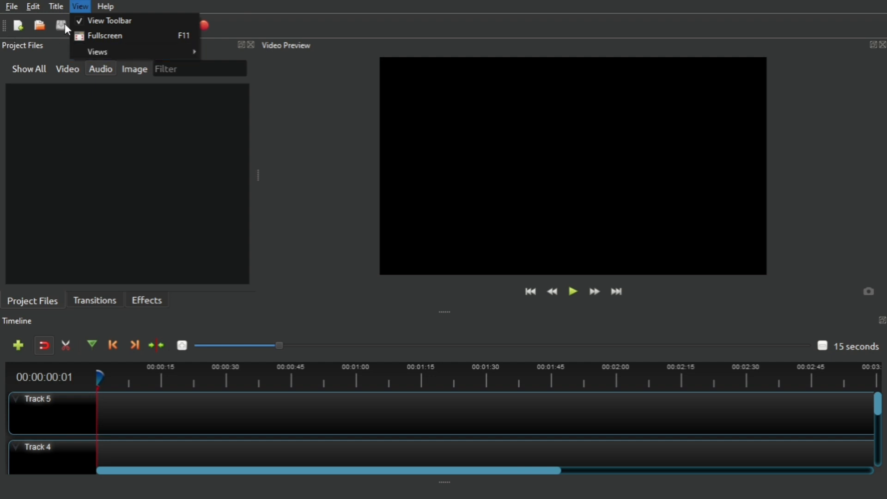
{"action": "left_click", "coordinate": [12, 7]}
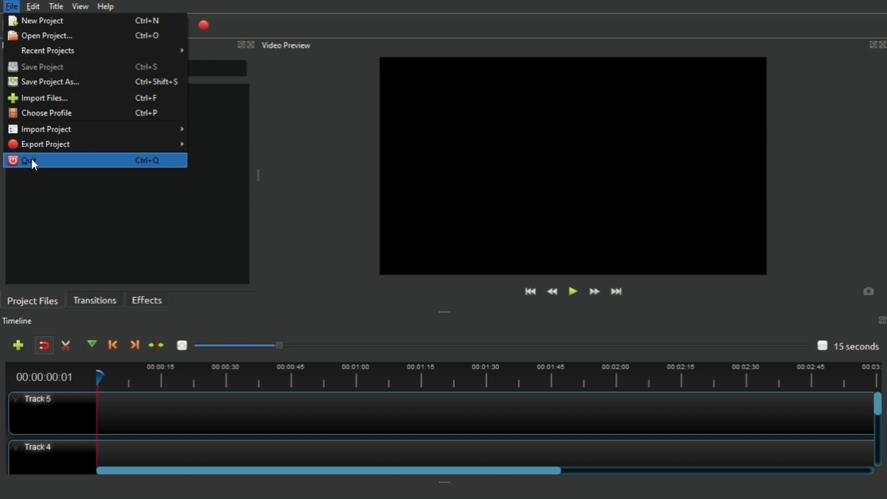
{"action": "left_click", "coordinate": [48, 192]}
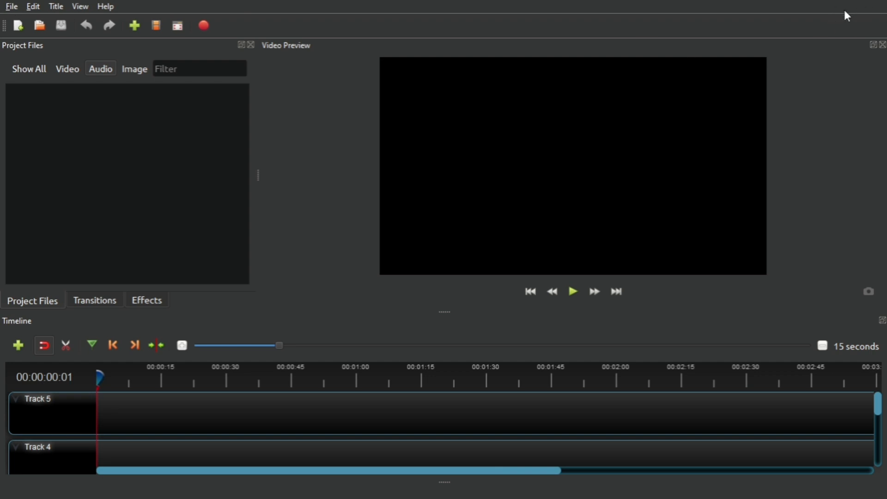
{"action": "left_click", "coordinate": [9, 7]}
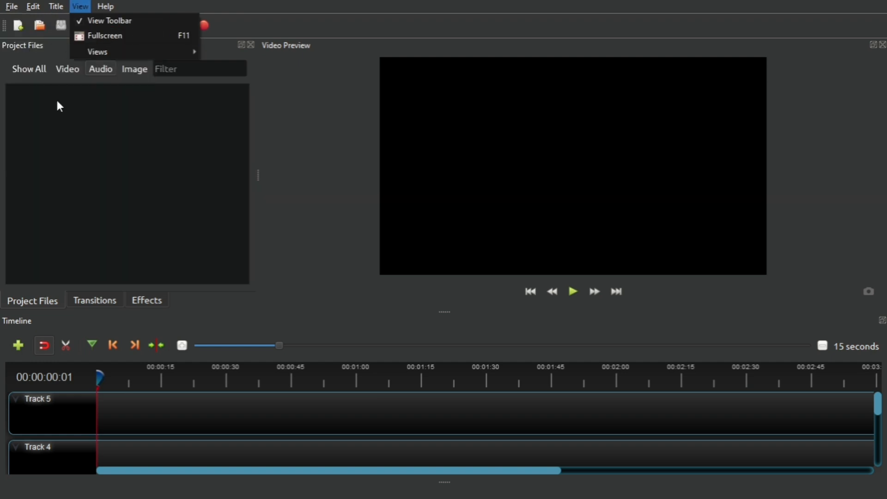
{"action": "left_click", "coordinate": [32, 8]}
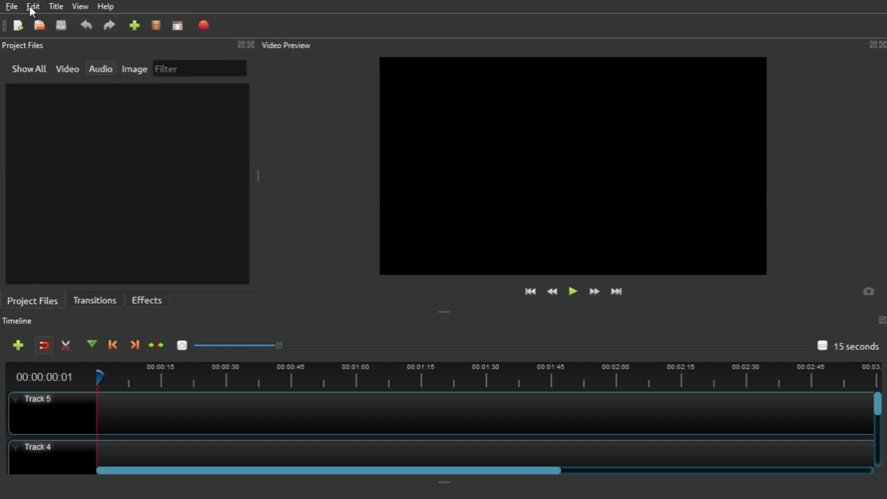
{"action": "left_click", "coordinate": [35, 8]}
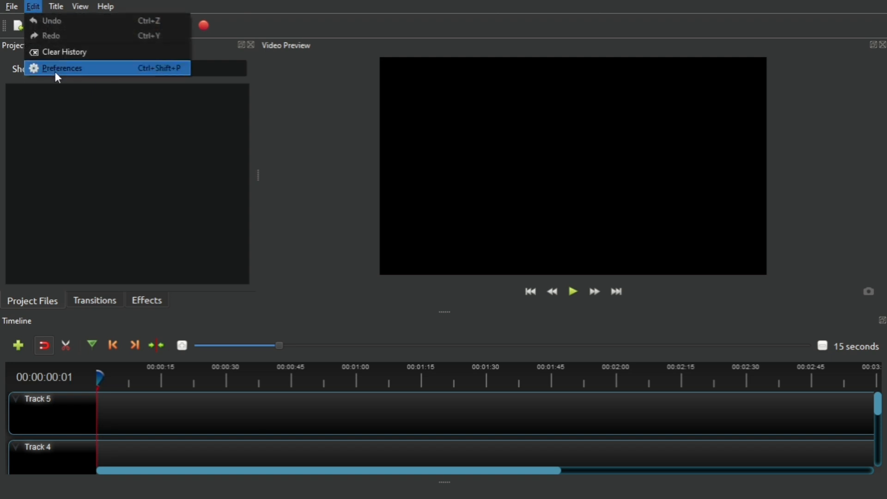
- Create a title from the Flames template and save it as TitleFileName-1 with the default text
{"action": "mouse_move", "coordinate": [58, 3]}
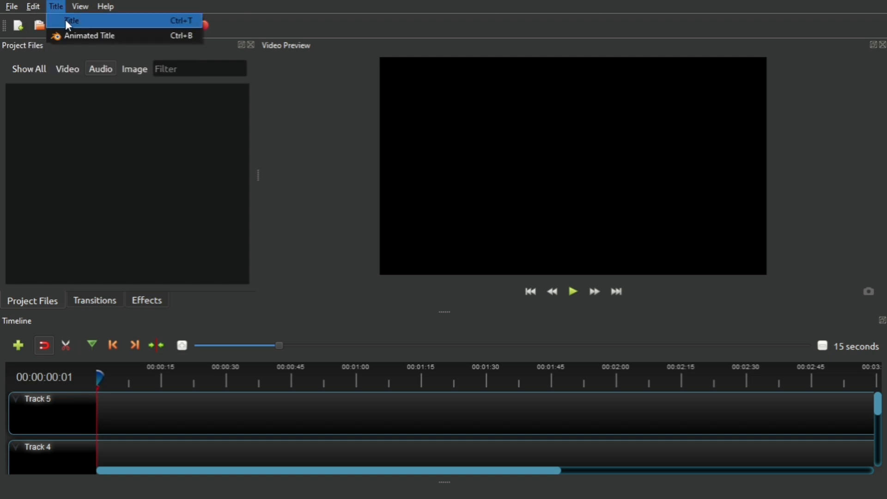
{"action": "left_click", "coordinate": [66, 22]}
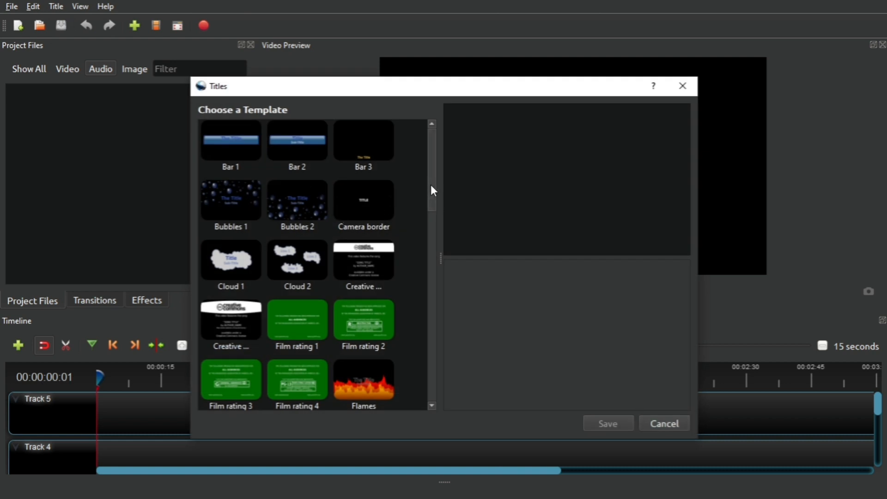
{"action": "mouse_move", "coordinate": [434, 190]}
{"action": "left_mouse_down"}
{"action": "mouse_move", "coordinate": [434, 298]}
{"action": "mouse_move", "coordinate": [437, 177]}
{"action": "left_mouse_up"}
{"action": "left_click", "coordinate": [368, 390]}
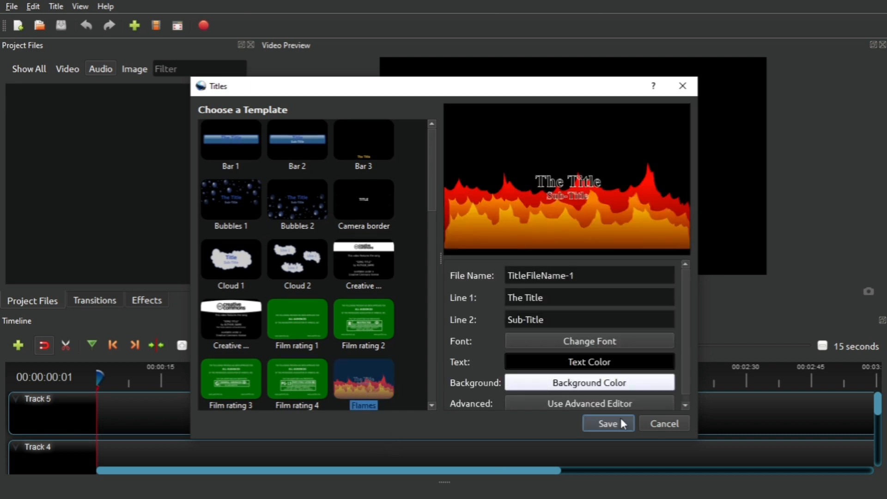
{"action": "left_click", "coordinate": [608, 424]}
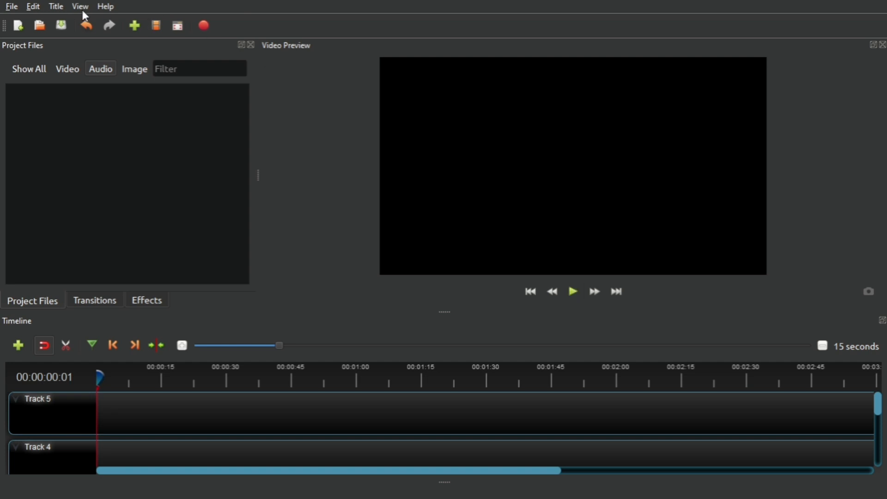
{"action": "left_click", "coordinate": [57, 6]}
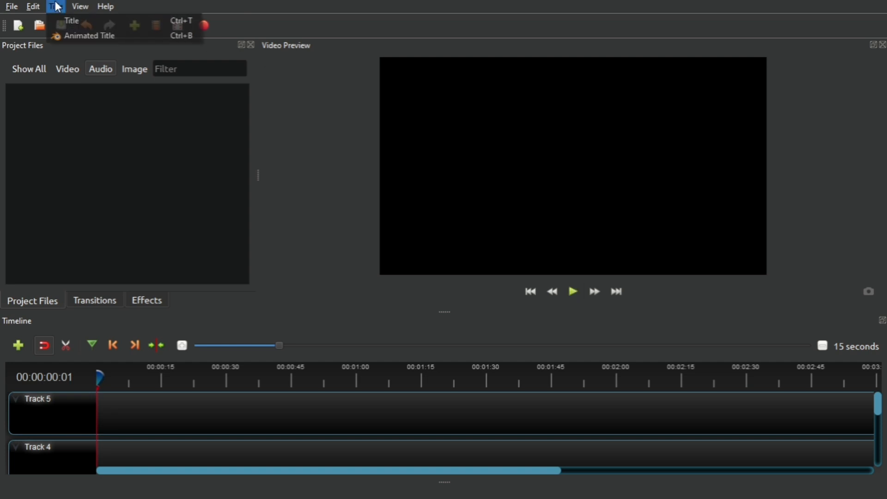
{"action": "left_click", "coordinate": [94, 20]}
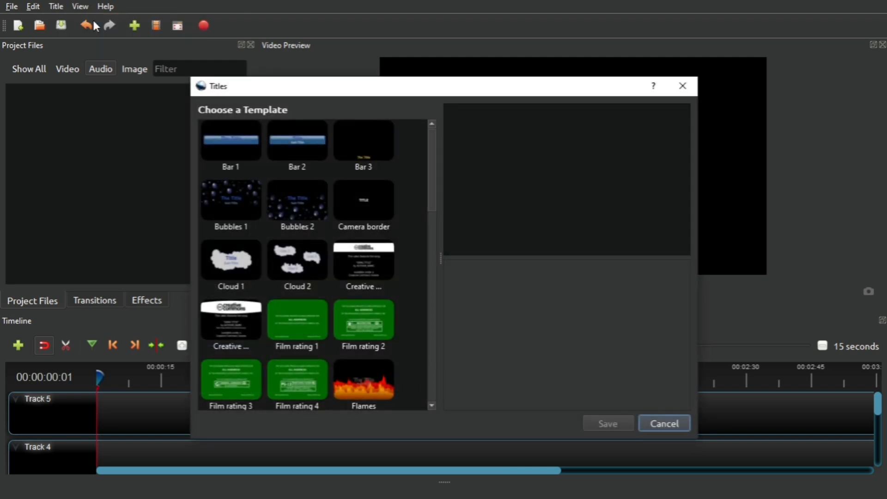
{"action": "left_click_drag", "start_coordinate": [431, 168], "coordinate": [442, 126]}
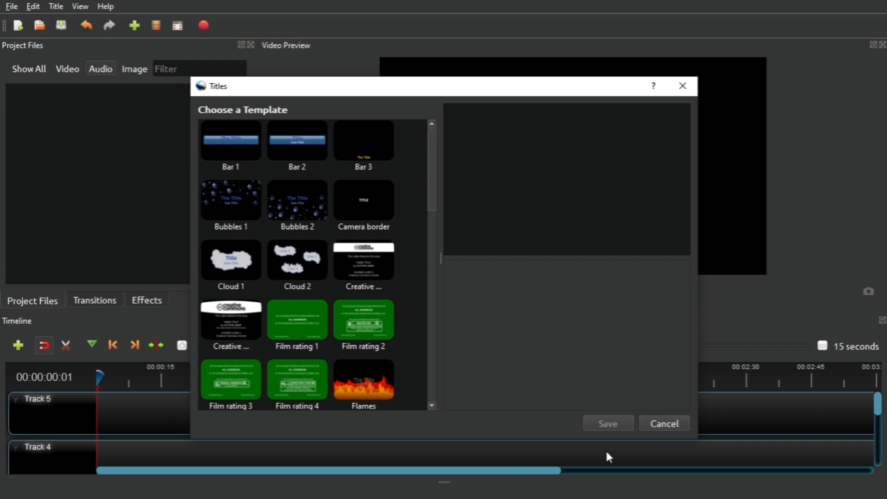
{"action": "left_click", "coordinate": [663, 425]}
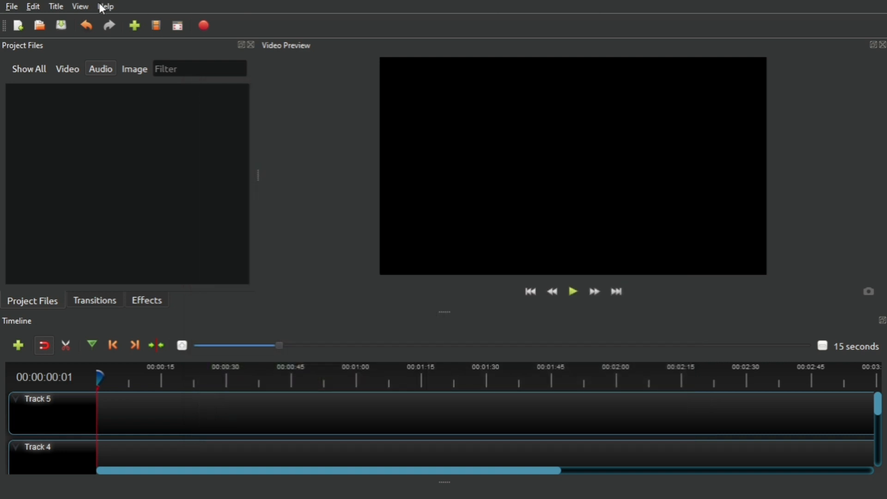
- Switch the workspace layout to Advanced View
{"action": "left_click", "coordinate": [81, 7]}
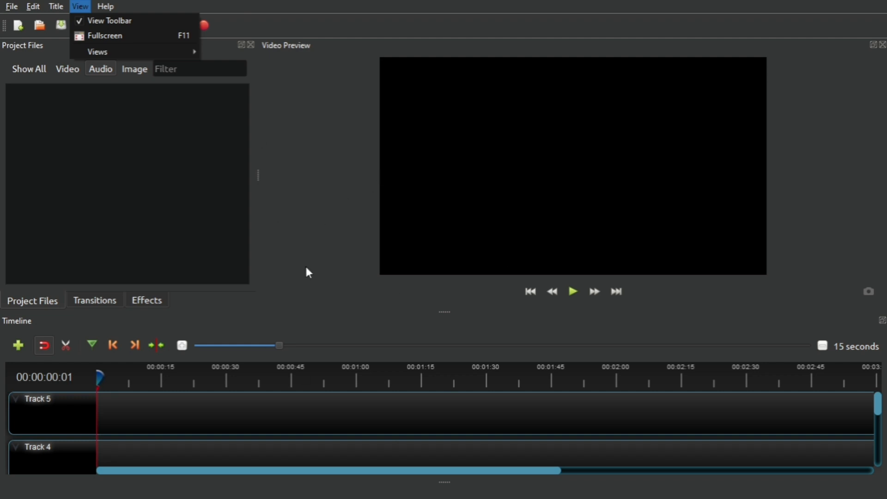
{"action": "mouse_move", "coordinate": [184, 58]}
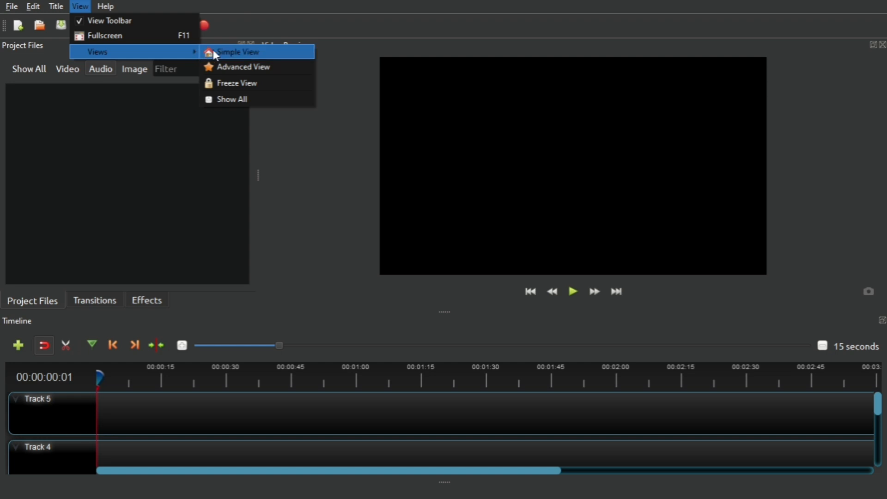
{"action": "left_click", "coordinate": [246, 72]}
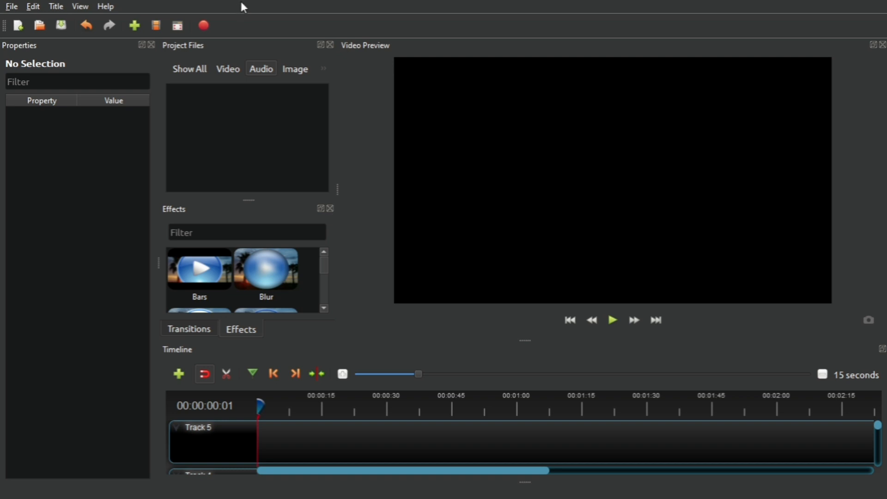
- Restore the Simple View layout and narrow the Project Files panel to about a quarter of the window's width
{"action": "left_click", "coordinate": [80, 7]}
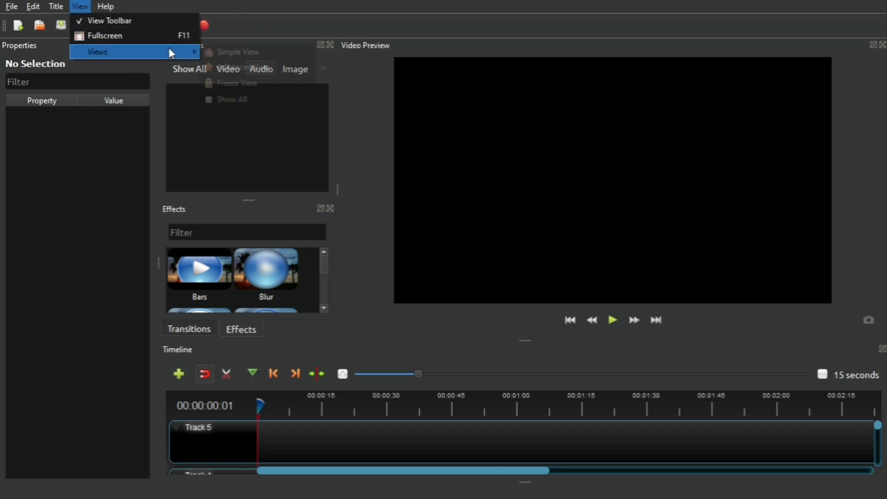
{"action": "left_click", "coordinate": [234, 55]}
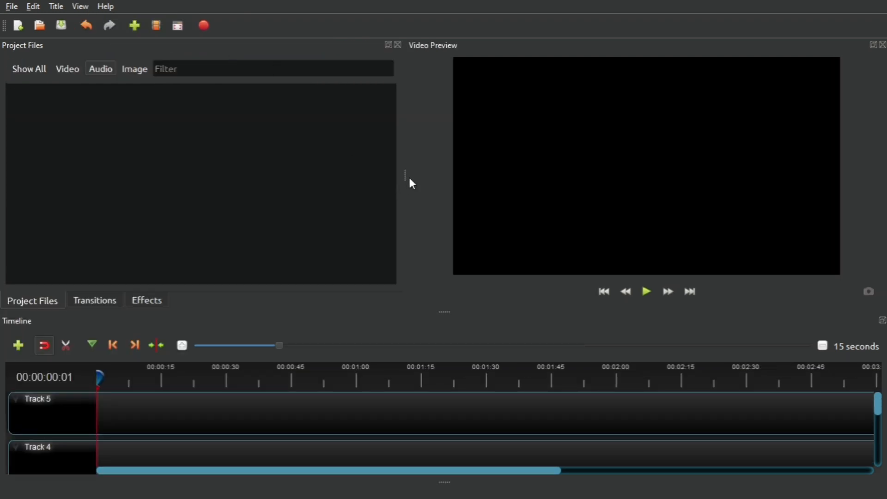
{"action": "left_click_drag", "start_coordinate": [404, 173], "coordinate": [262, 169]}
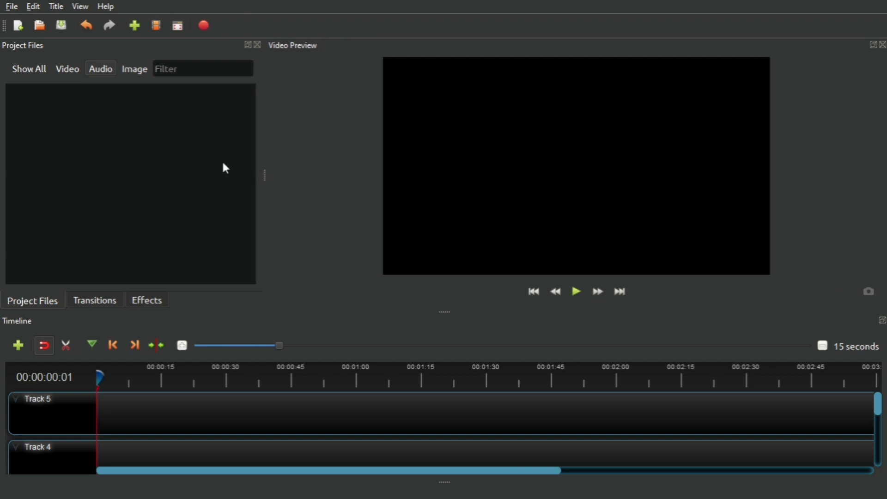
{"action": "left_click_drag", "start_coordinate": [264, 171], "coordinate": [224, 172]}
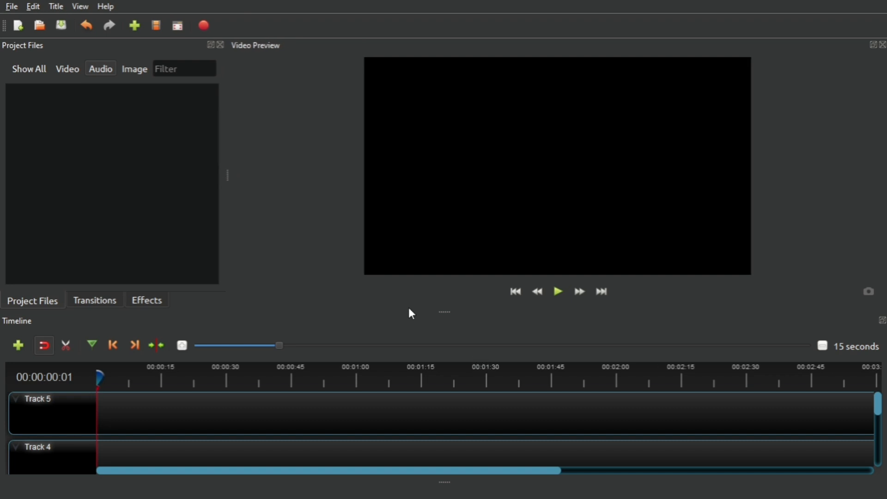
- Enlarge the timeline area slightly so two full tracks fit, and remove Track 5
{"action": "mouse_move", "coordinate": [442, 309]}
{"action": "left_mouse_down"}
{"action": "mouse_move", "coordinate": [458, 129]}
{"action": "mouse_move", "coordinate": [446, 345]}
{"action": "mouse_move", "coordinate": [451, 301]}
{"action": "left_mouse_up"}
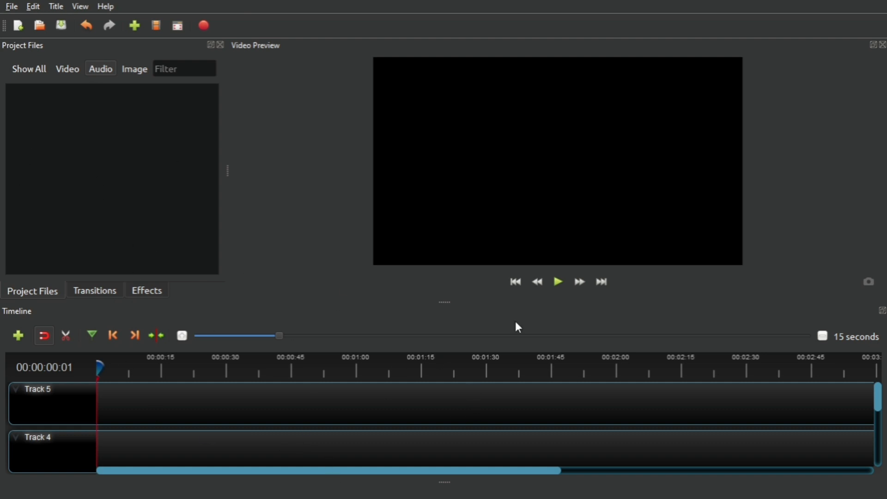
{"action": "mouse_move", "coordinate": [877, 398]}
{"action": "left_mouse_down"}
{"action": "mouse_move", "coordinate": [881, 448]}
{"action": "mouse_move", "coordinate": [883, 390]}
{"action": "left_mouse_up"}
{"action": "right_click", "coordinate": [14, 391]}
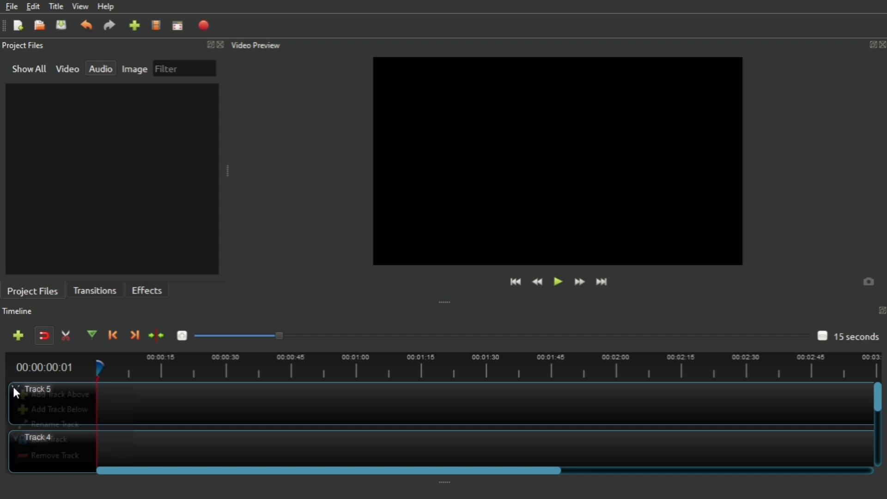
{"action": "left_click", "coordinate": [25, 457]}
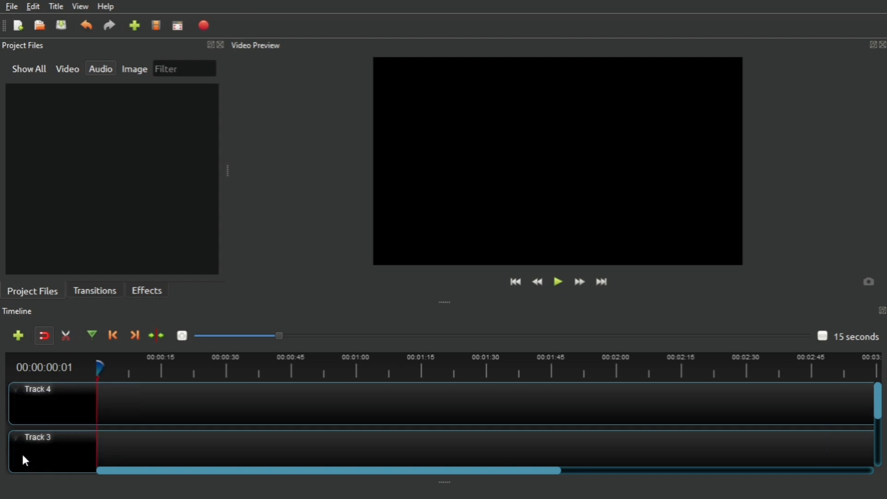
- Add two new tracks above Track 4, one after the other
{"action": "right_click", "coordinate": [14, 388]}
{"action": "left_click", "coordinate": [17, 391]}
{"action": "right_click", "coordinate": [18, 389]}
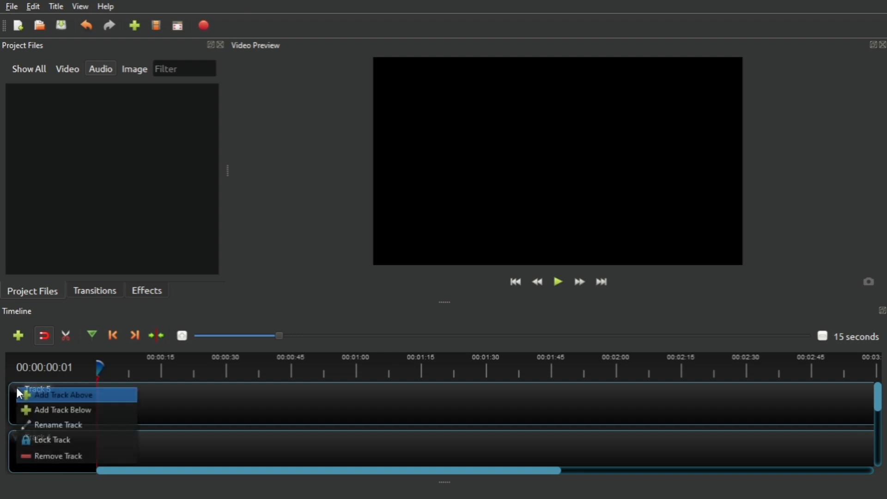
{"action": "left_click", "coordinate": [18, 394]}
- Remove the two added tracks so that Track 4 is the uppermost track again
{"action": "right_click", "coordinate": [18, 393]}
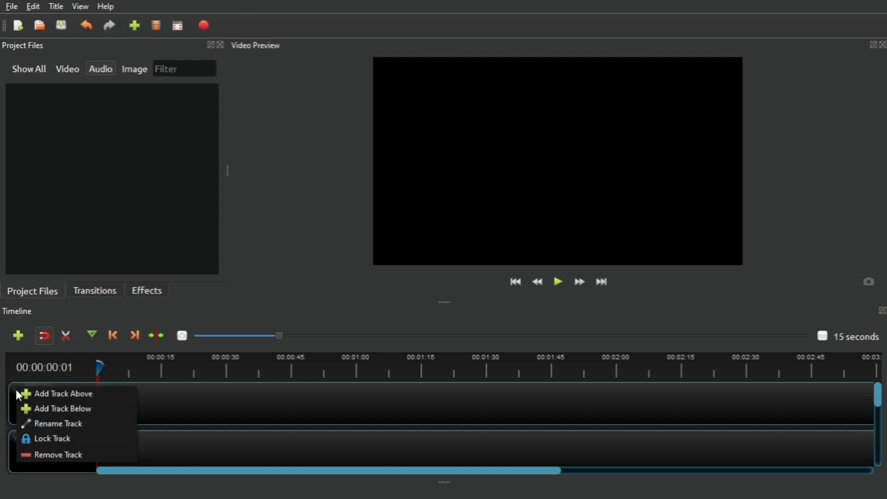
{"action": "left_click", "coordinate": [28, 455]}
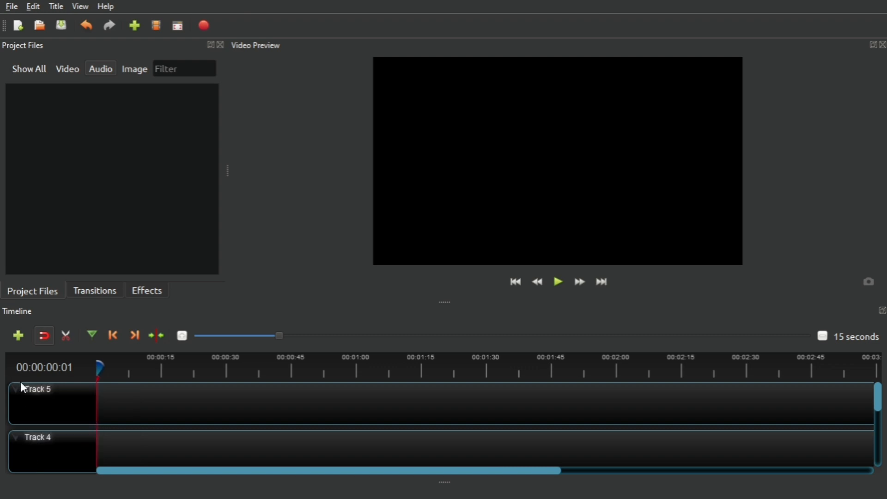
{"action": "right_click", "coordinate": [18, 385]}
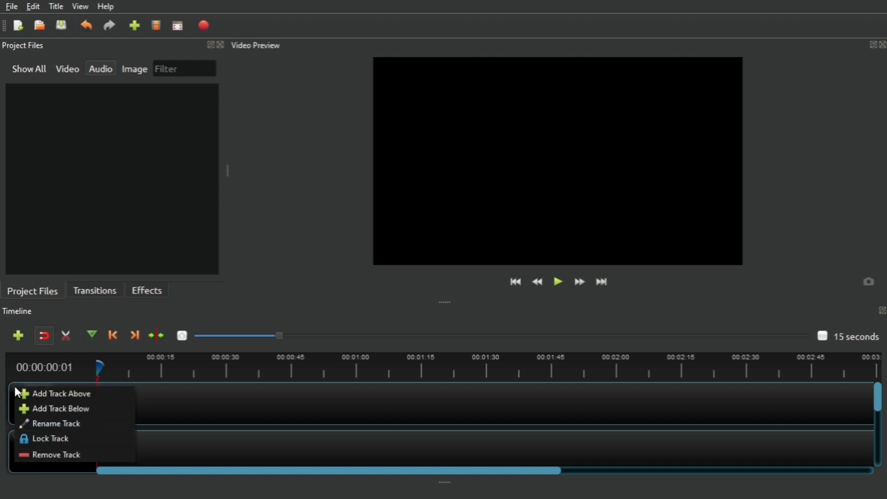
{"action": "left_click", "coordinate": [32, 456]}
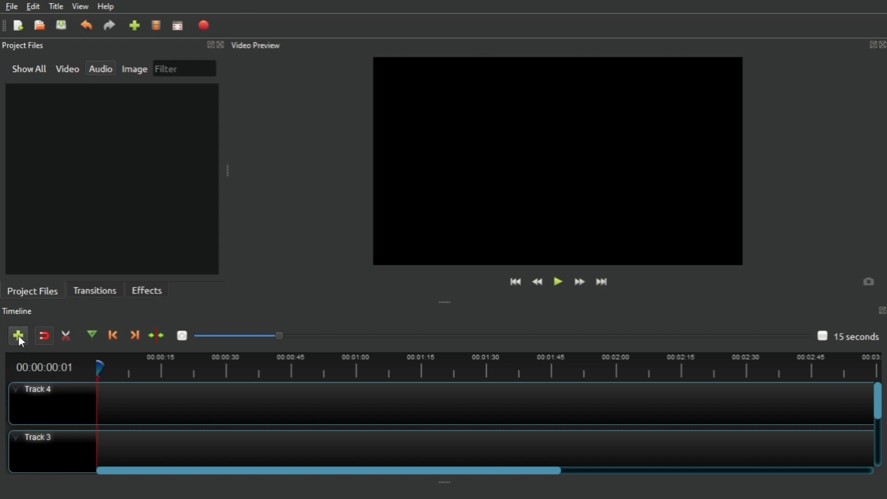
{"action": "right_click", "coordinate": [15, 393]}
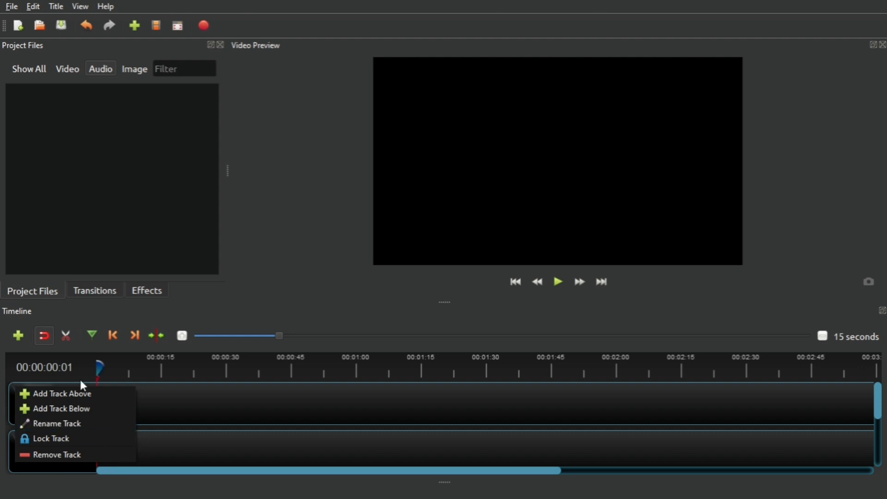
{"action": "left_click", "coordinate": [326, 263]}
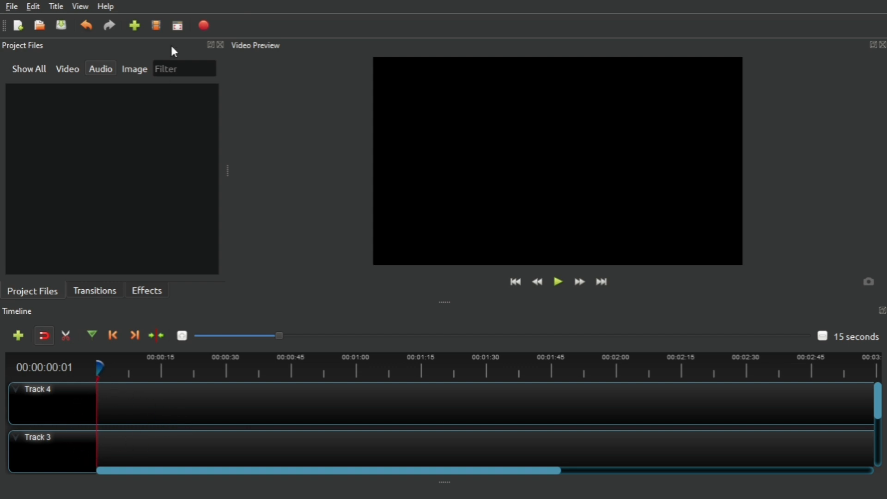
- Import the Akbar Birbal video from the Videos folder into the project files
{"action": "left_click", "coordinate": [135, 25]}
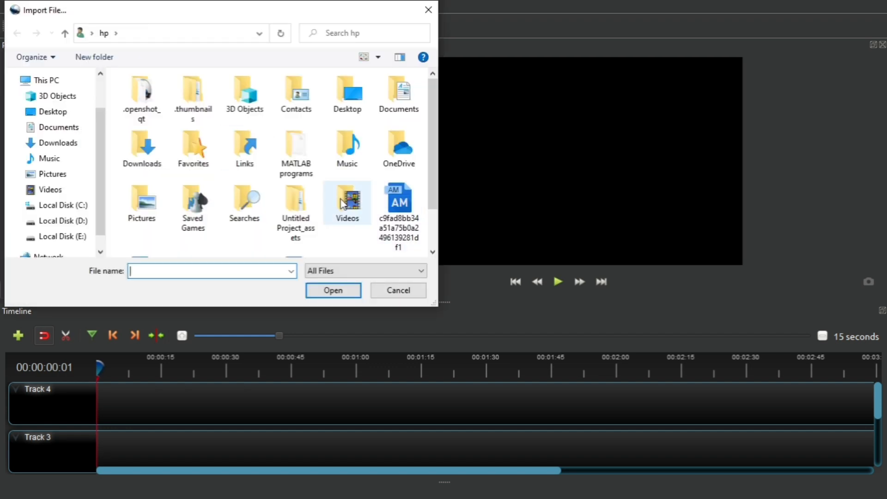
{"action": "double_click", "coordinate": [352, 203]}
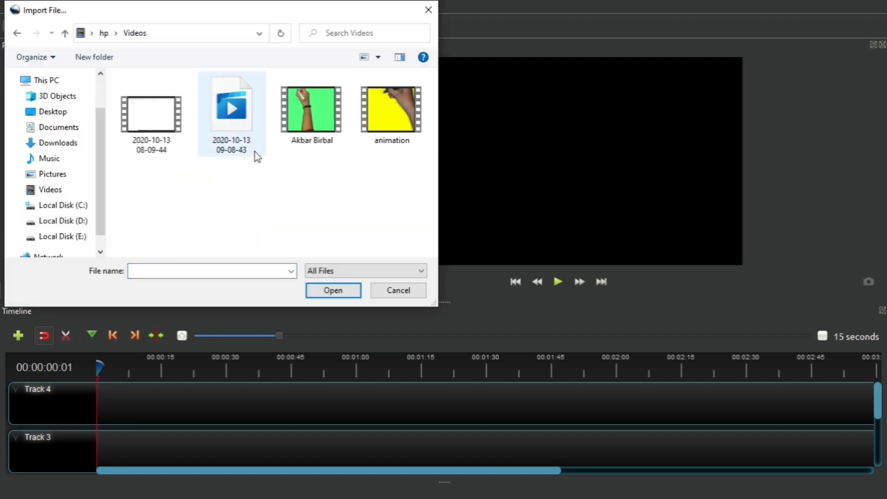
{"action": "left_click", "coordinate": [374, 122]}
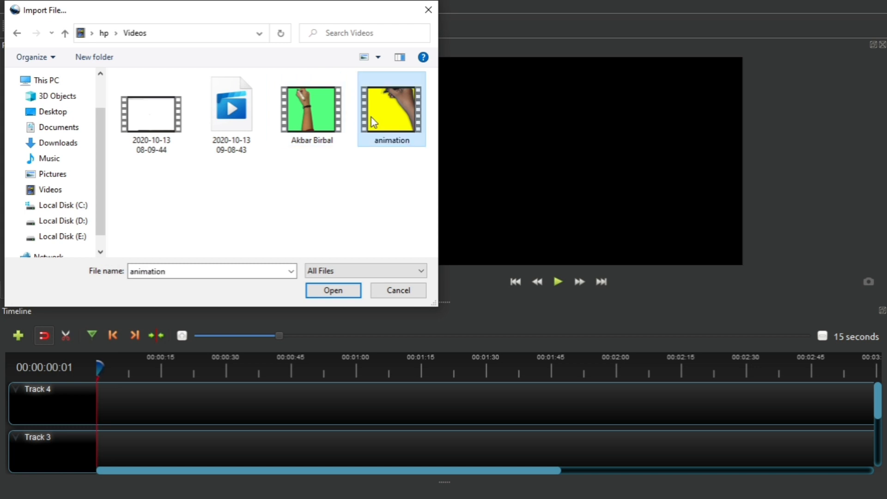
{"action": "left_click", "coordinate": [325, 115]}
{"action": "left_click", "coordinate": [341, 292]}
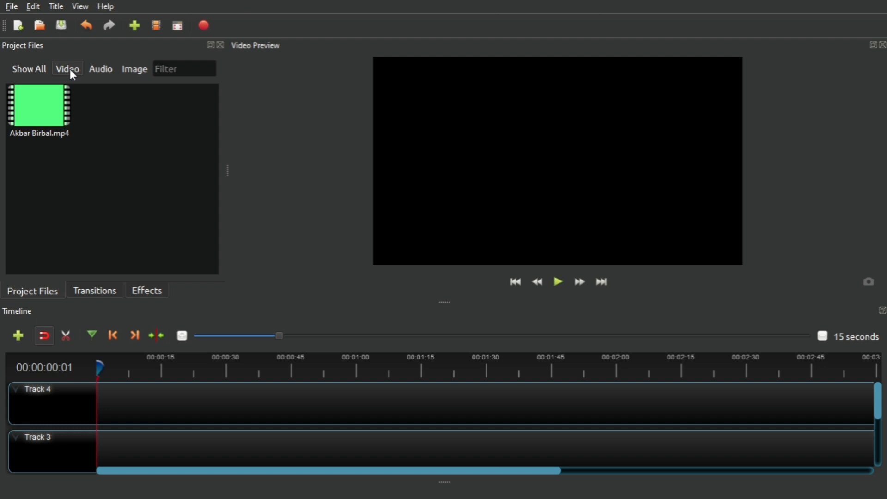
- Filter the project files to video and place Akbar Birbal.mp4 at the start of Track 4
{"action": "left_click", "coordinate": [97, 71]}
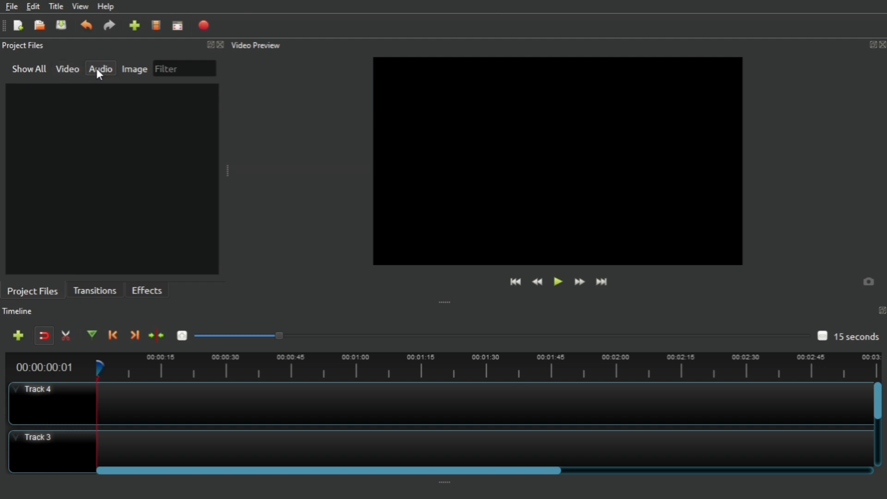
{"action": "left_click", "coordinate": [70, 68]}
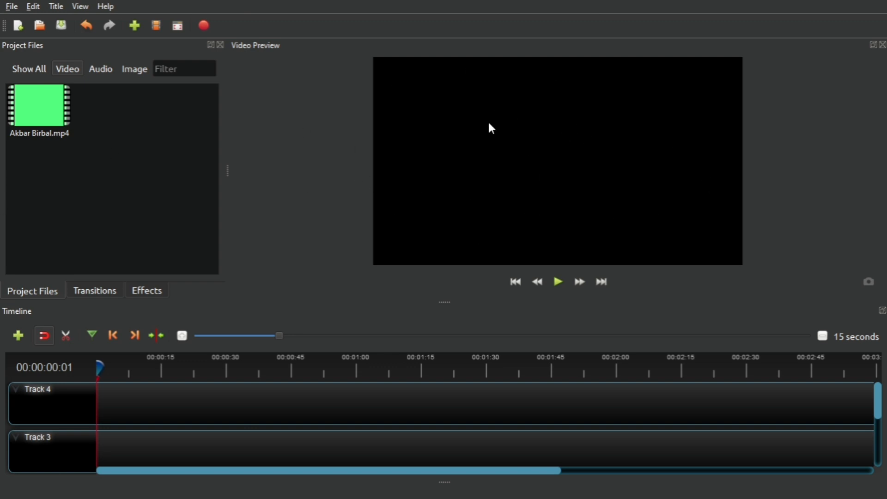
{"action": "left_click_drag", "start_coordinate": [24, 101], "coordinate": [101, 410]}
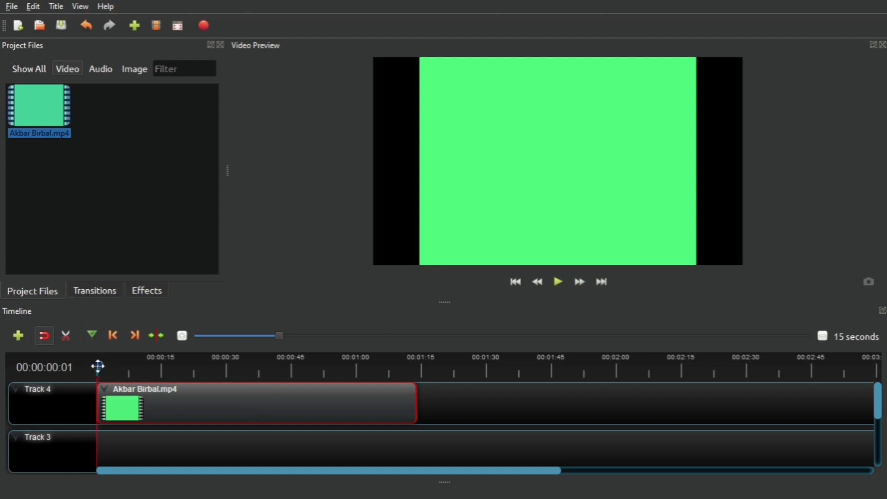
- Scrub through the beginning of the Akbar Birbal.mp4 clip, then play it from the start and pause after about 7 seconds
{"action": "left_click_drag", "start_coordinate": [102, 367], "coordinate": [147, 367]}
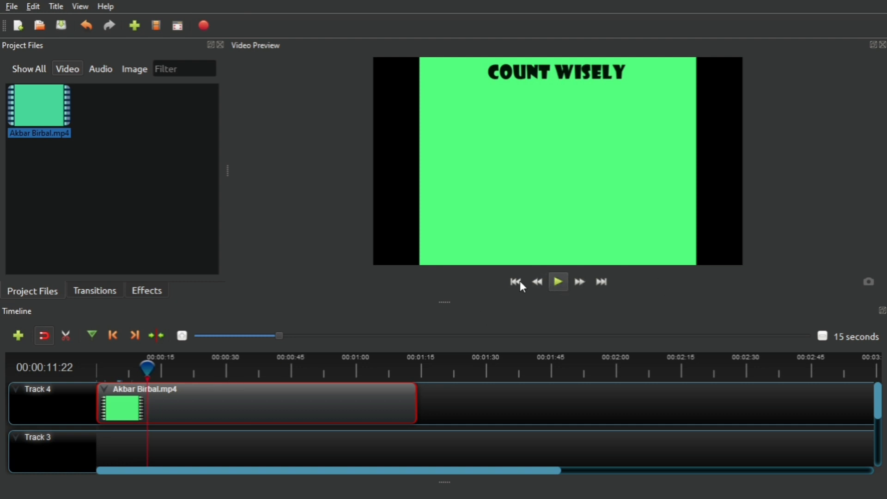
{"action": "left_click_drag", "start_coordinate": [141, 366], "coordinate": [98, 368]}
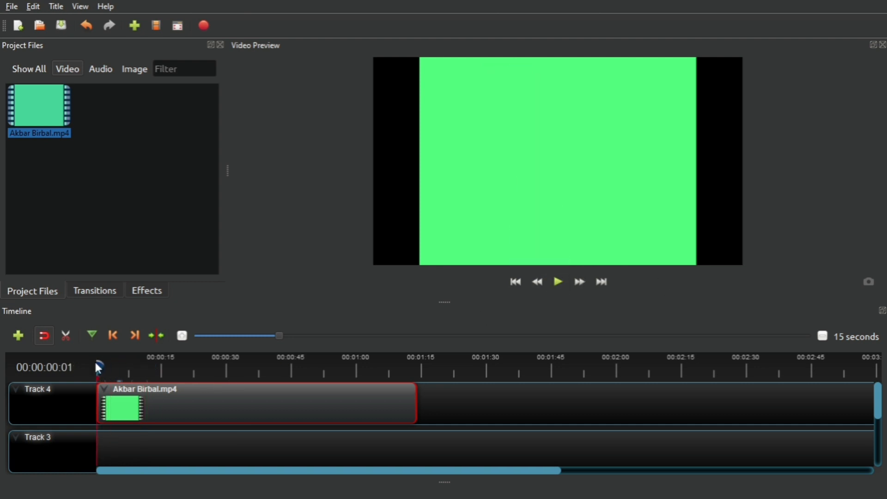
{"action": "left_click", "coordinate": [557, 280]}
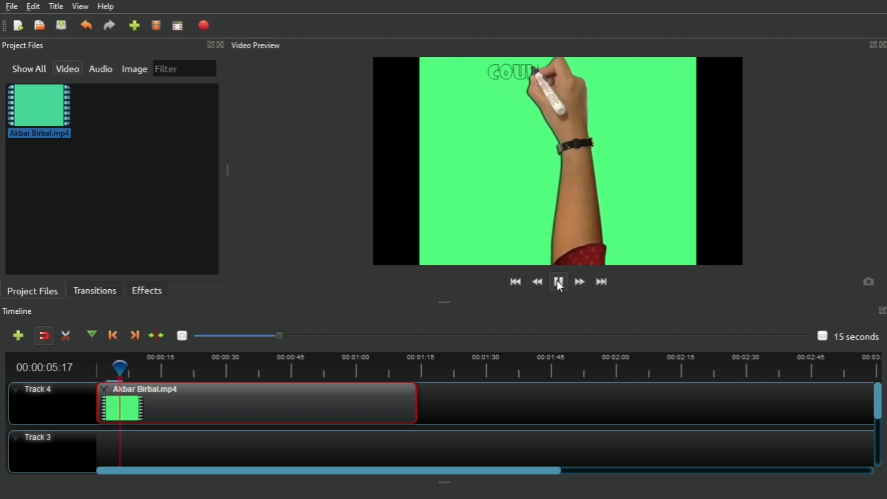
{"action": "left_click", "coordinate": [558, 282]}
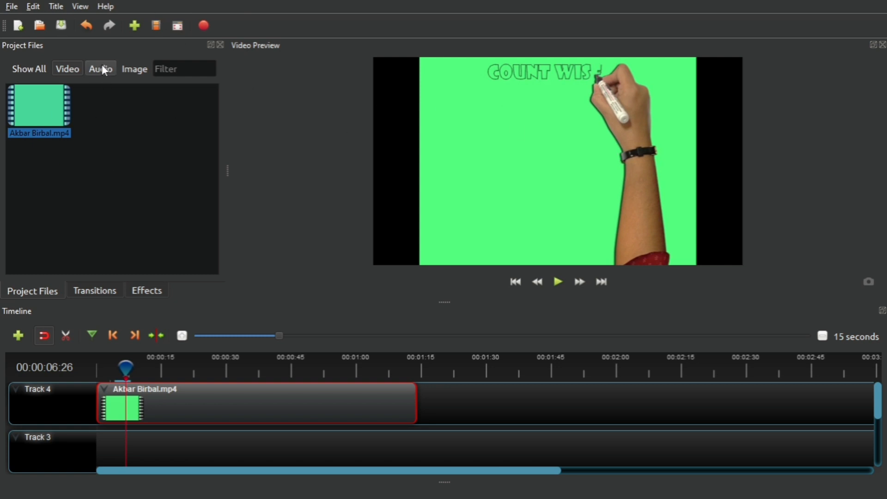
{"action": "left_click", "coordinate": [116, 130]}
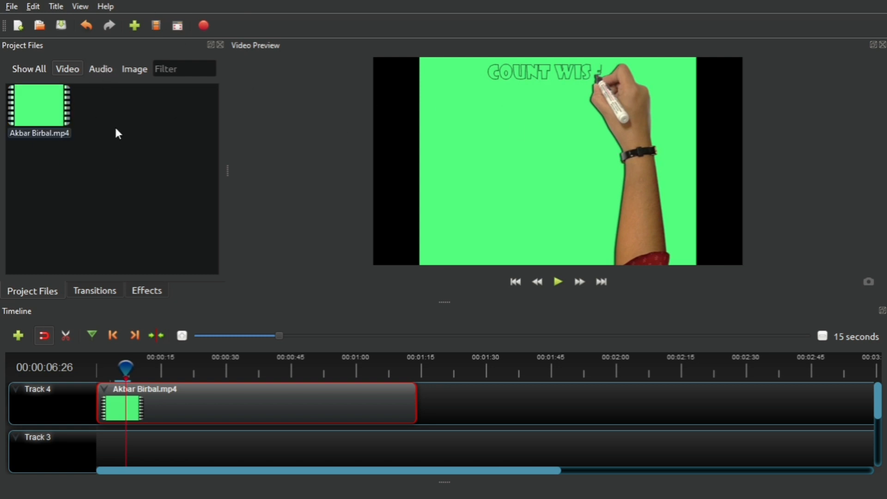
- Import the High_Life audio file from the music folder on Local Disk (D:)
{"action": "left_click", "coordinate": [135, 26]}
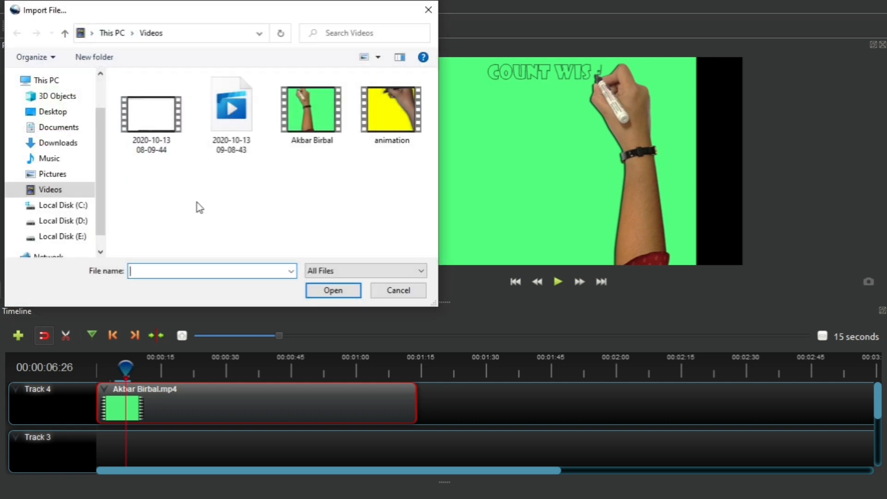
{"action": "scroll", "coordinate": [99, 217], "scroll_direction": "down", "scroll_amount": 1}
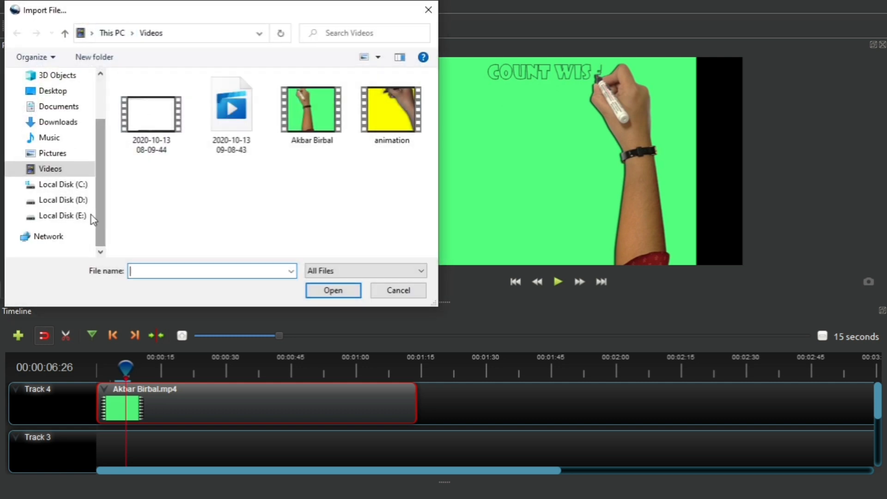
{"action": "left_click", "coordinate": [74, 200]}
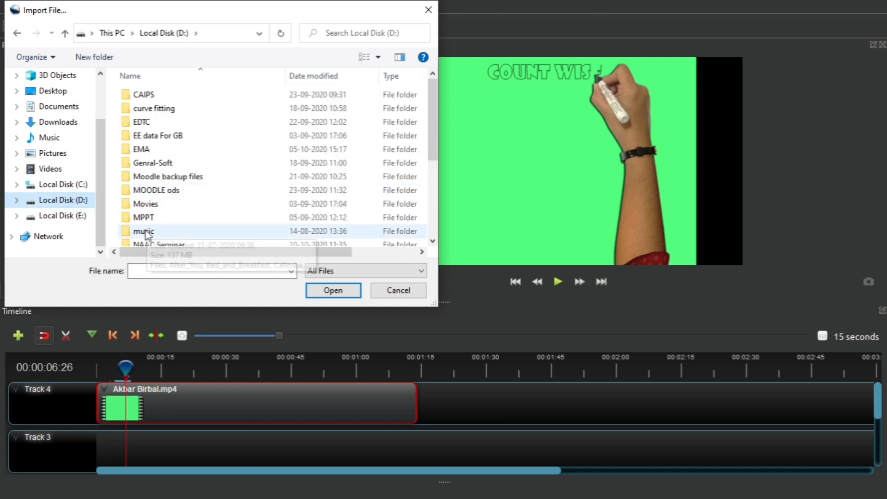
{"action": "double_click", "coordinate": [148, 232]}
{"action": "left_click", "coordinate": [148, 232]}
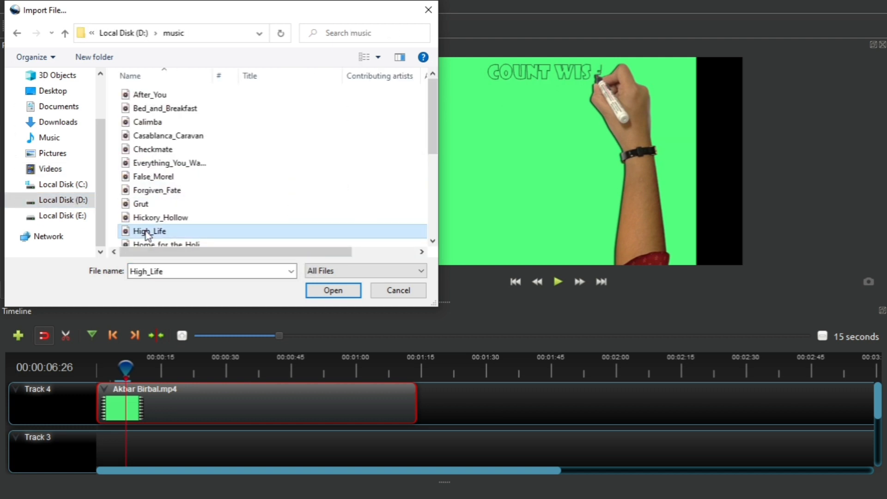
{"action": "left_click", "coordinate": [332, 290]}
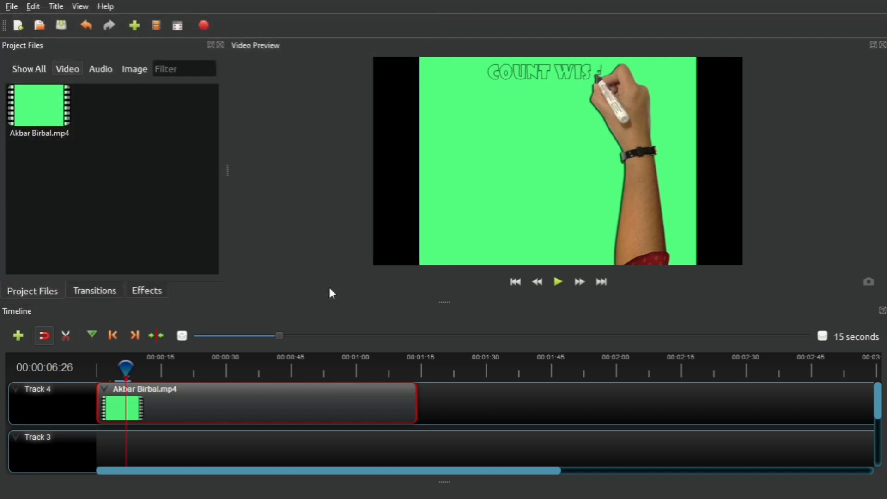
- Filter the project files to audio and place High_Life.mp3 at the start of Track 3
{"action": "left_click", "coordinate": [104, 69]}
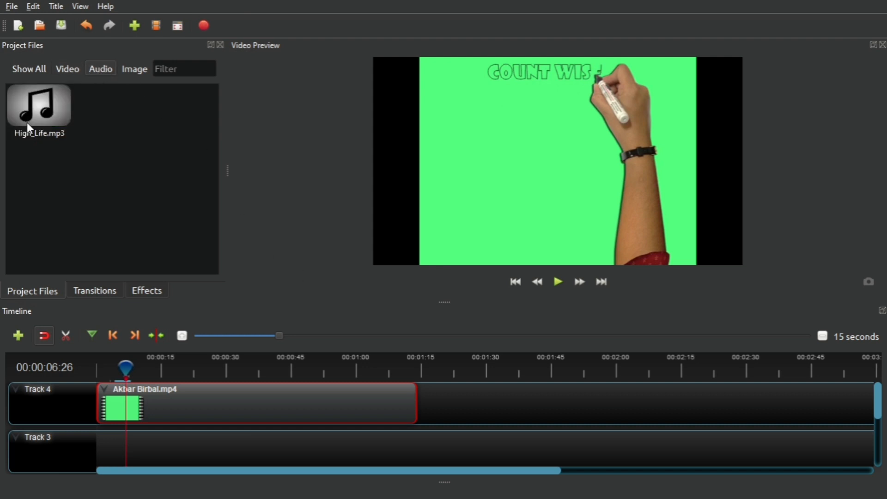
{"action": "left_click", "coordinate": [54, 116]}
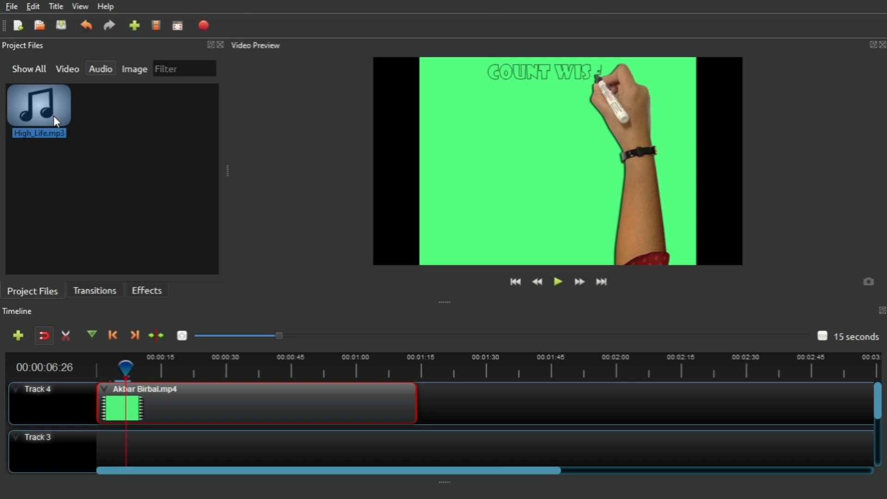
{"action": "left_click_drag", "start_coordinate": [54, 117], "coordinate": [96, 440]}
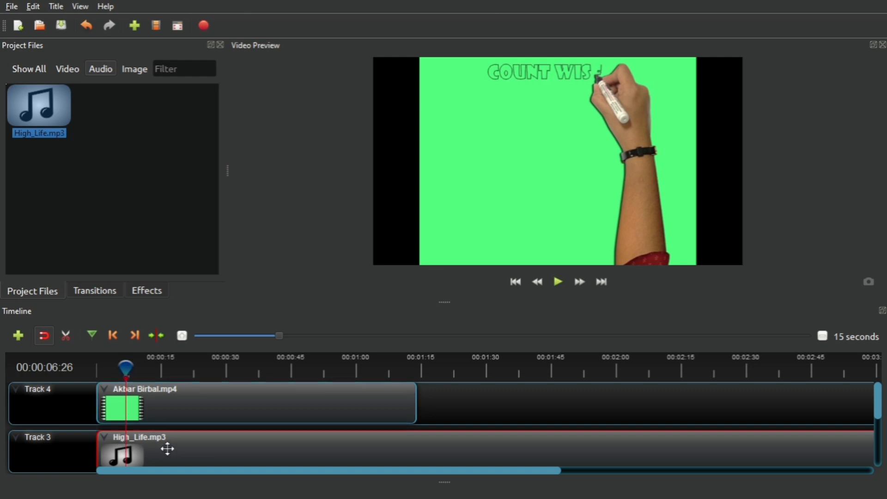
{"action": "left_click_drag", "start_coordinate": [167, 449], "coordinate": [172, 448]}
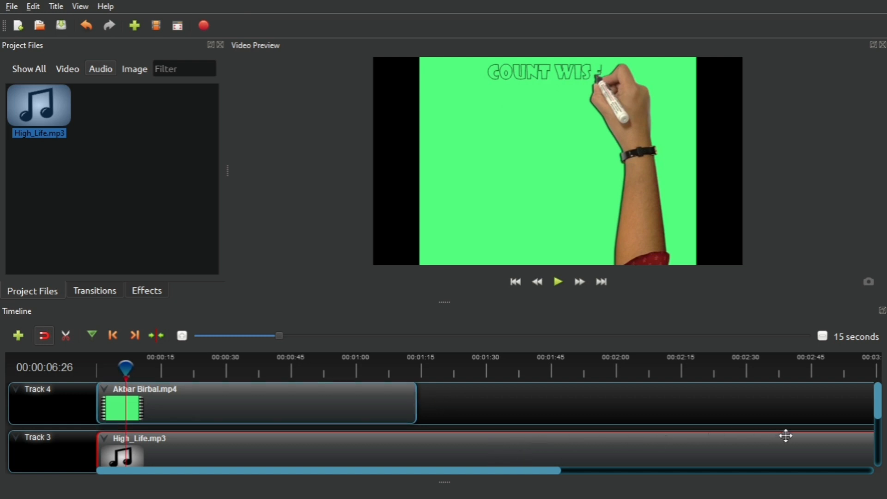
- Split the High_Life.mp3 clip on Track 3 with the Razor tool at the end of the video clip, 00:01:14:04
{"action": "mouse_move", "coordinate": [878, 403]}
{"action": "left_mouse_down"}
{"action": "mouse_move", "coordinate": [879, 418]}
{"action": "mouse_move", "coordinate": [880, 410]}
{"action": "left_mouse_up"}
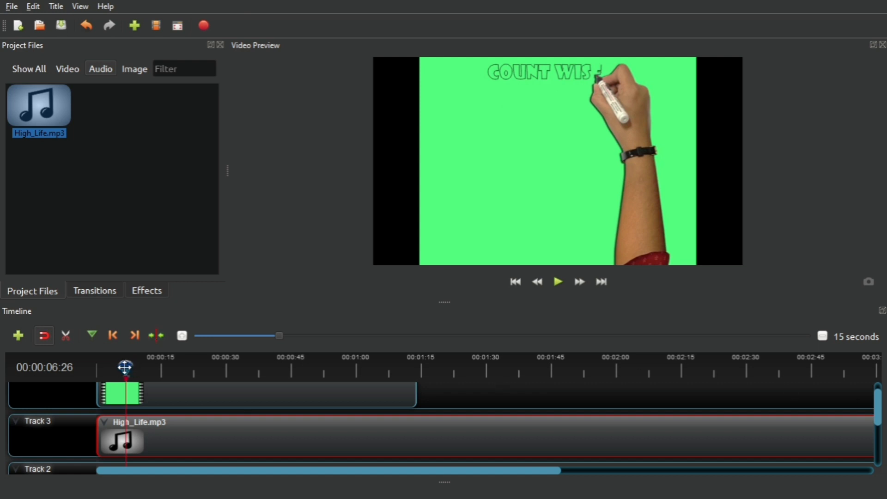
{"action": "left_click_drag", "start_coordinate": [124, 368], "coordinate": [418, 369]}
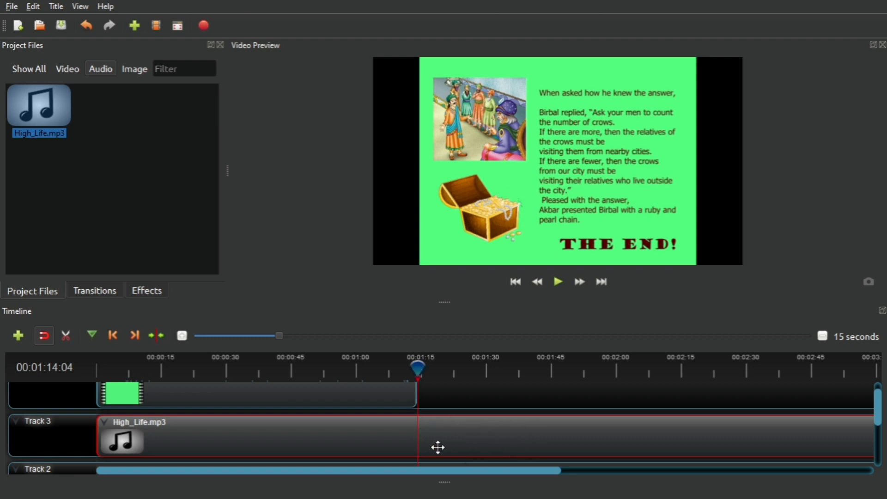
{"action": "left_click", "coordinate": [67, 335]}
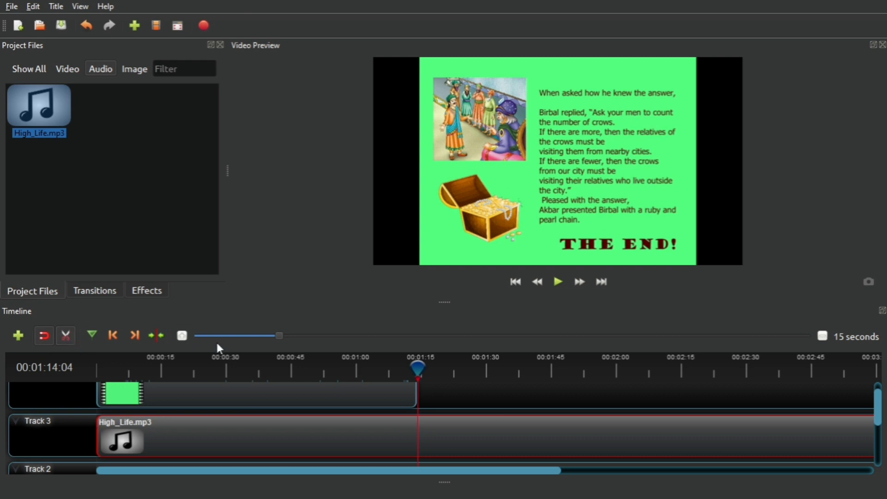
{"action": "left_click", "coordinate": [419, 425]}
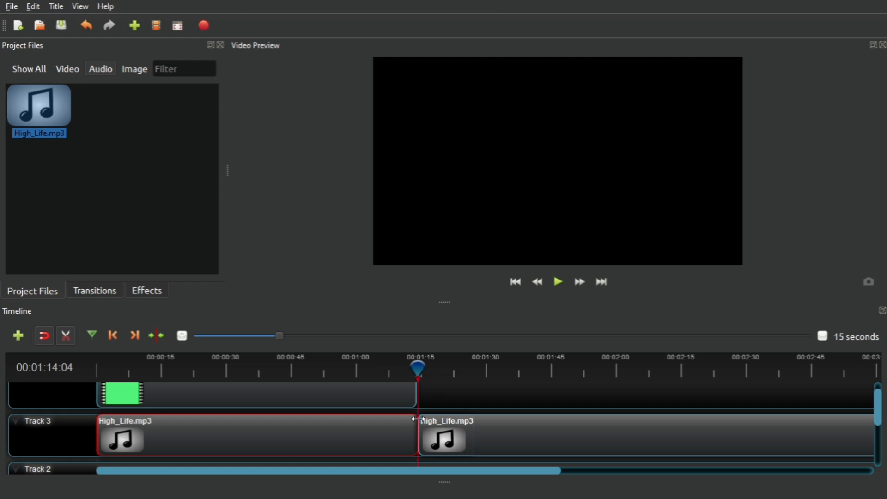
- Turn off the Razor tool and remove the leftover High_Life.mp3 pieces beyond the video's end on Track 3
{"action": "left_click", "coordinate": [67, 332]}
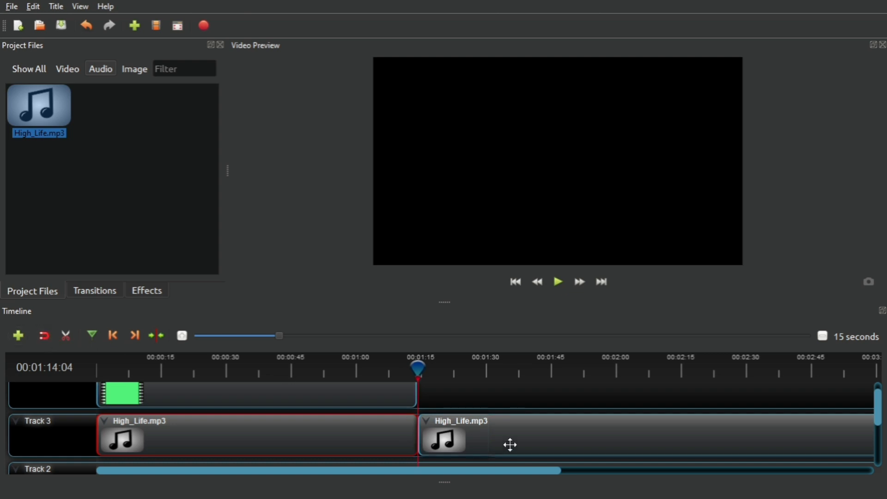
{"action": "left_click", "coordinate": [495, 424]}
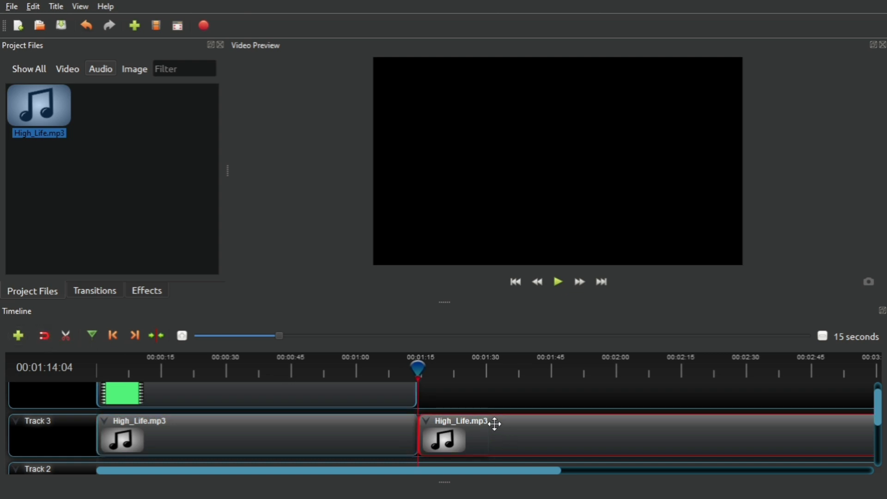
{"action": "left_click", "coordinate": [315, 441]}
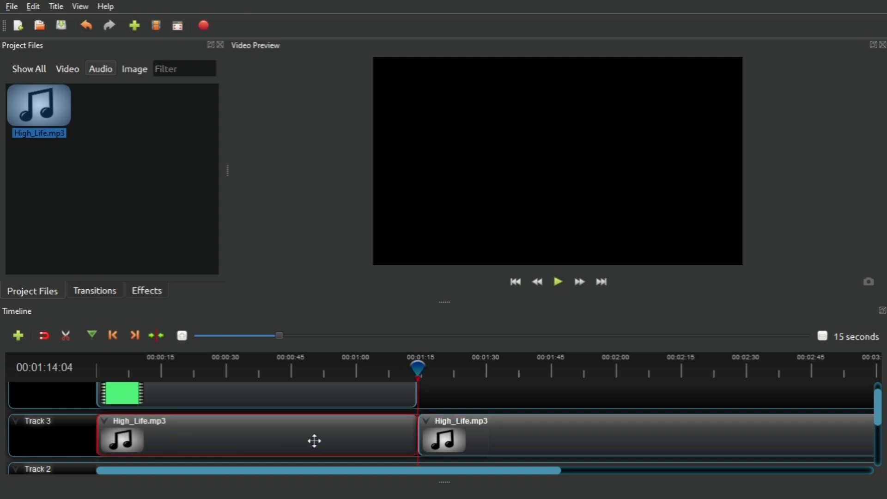
{"action": "left_click", "coordinate": [493, 437]}
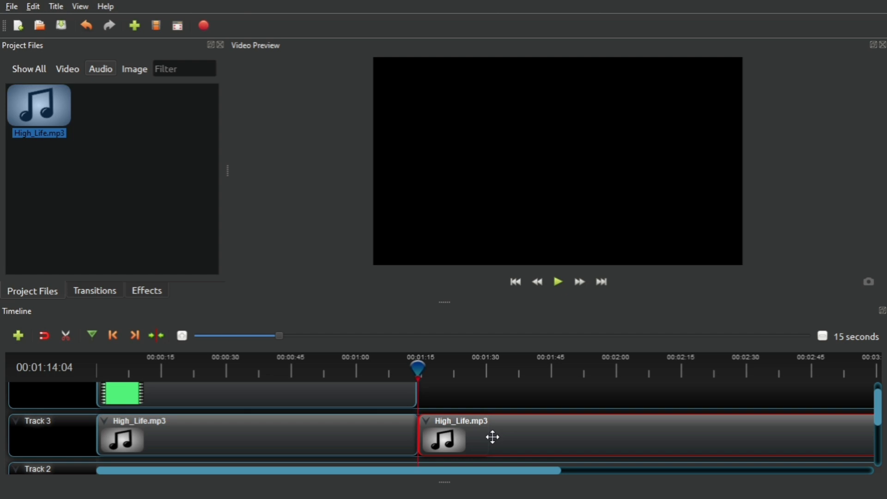
{"action": "right_click", "coordinate": [493, 437]}
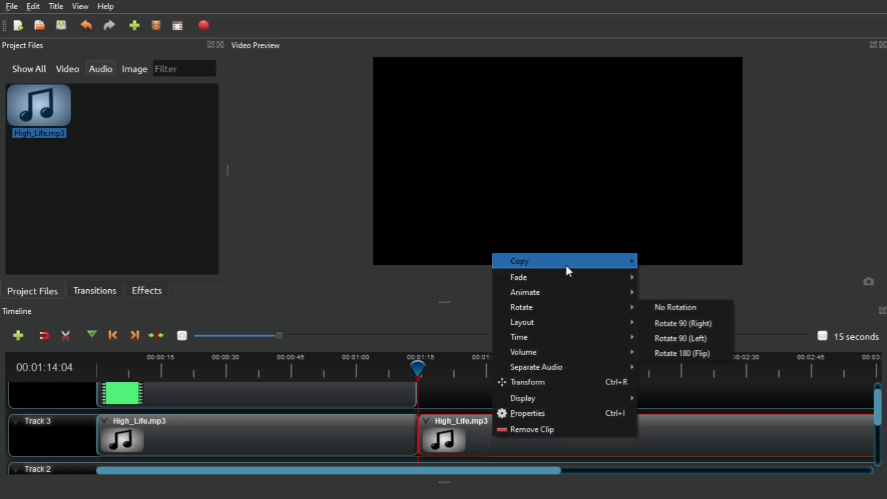
{"action": "mouse_move", "coordinate": [568, 262]}
{"action": "mouse_move", "coordinate": [556, 335]}
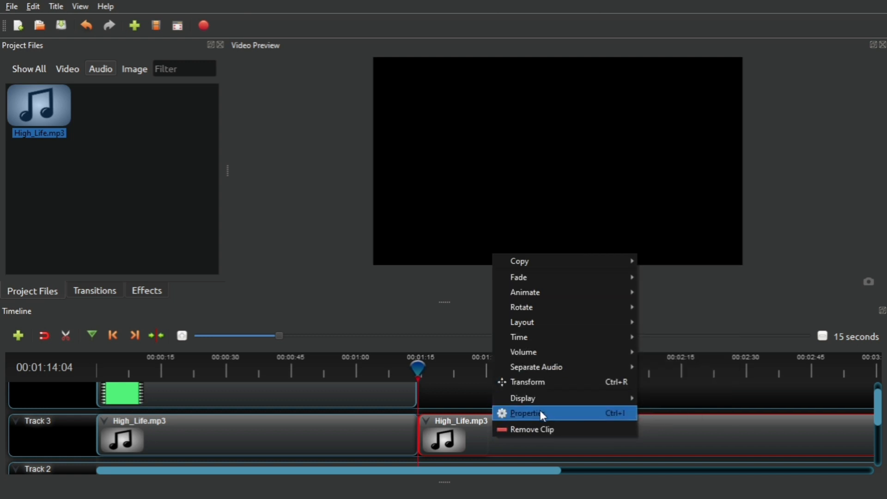
{"action": "left_click", "coordinate": [530, 433]}
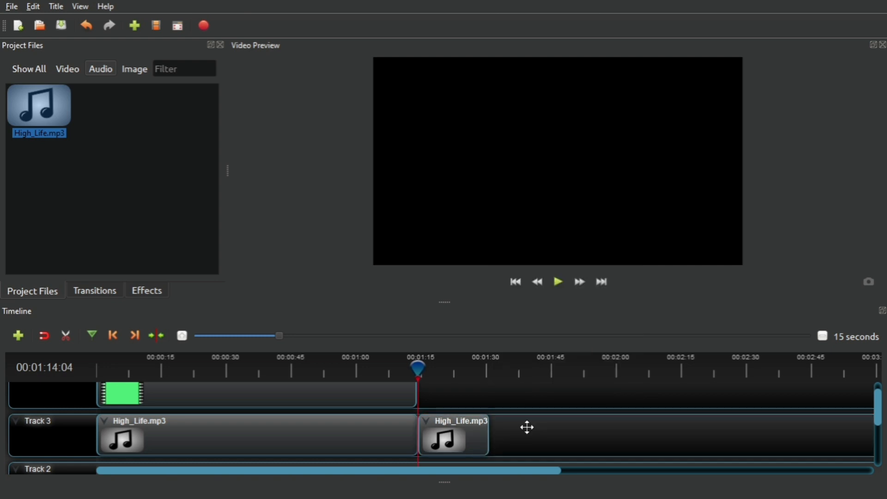
{"action": "left_click", "coordinate": [474, 429]}
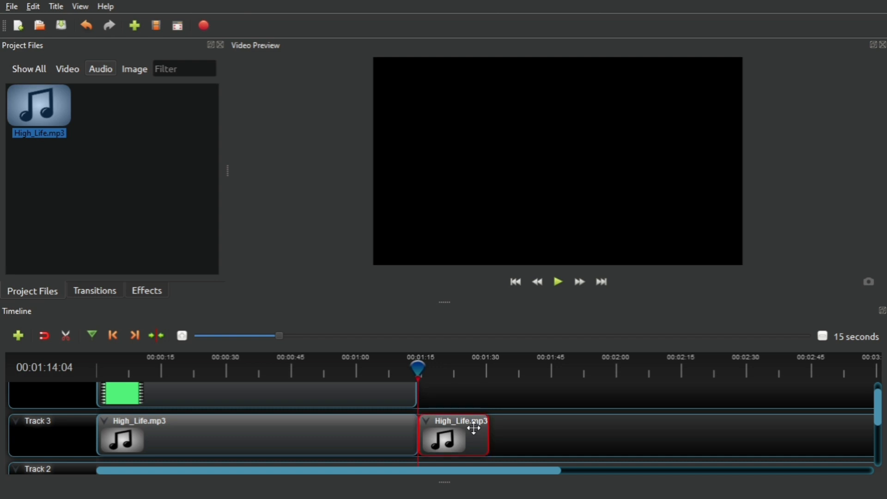
{"action": "right_click", "coordinate": [475, 429]}
{"action": "left_click", "coordinate": [485, 417]}
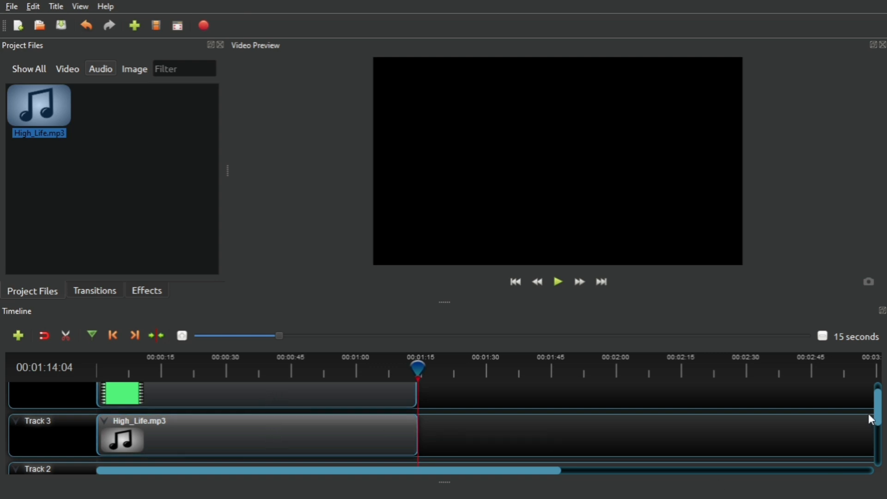
- Return the playhead to the timeline start and play the Akbar Birbal.mp4 video with its background music, then pause
{"action": "scroll", "coordinate": [880, 414], "scroll_direction": "up", "scroll_amount": 1}
{"action": "scroll", "coordinate": [882, 415], "scroll_direction": "up", "scroll_amount": 2}
{"action": "scroll", "coordinate": [881, 415], "scroll_direction": "down", "scroll_amount": 2}
{"action": "scroll", "coordinate": [881, 415], "scroll_direction": "up", "scroll_amount": 2}
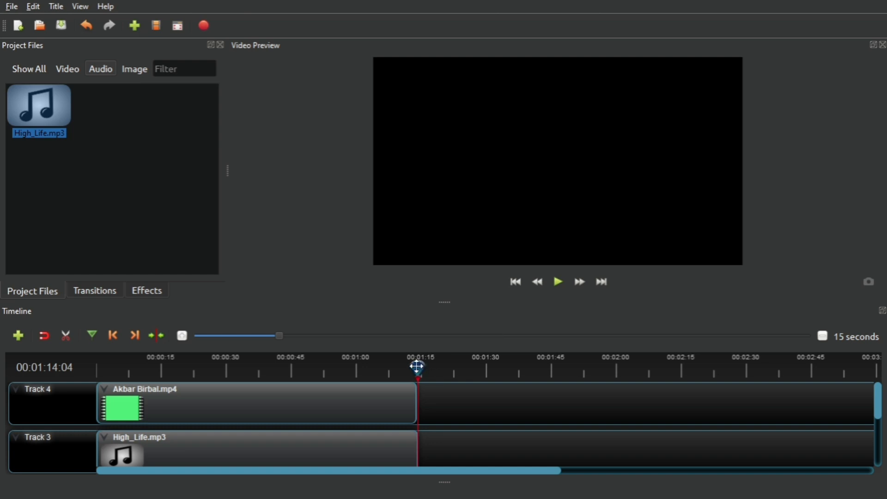
{"action": "left_click_drag", "start_coordinate": [416, 366], "coordinate": [98, 369]}
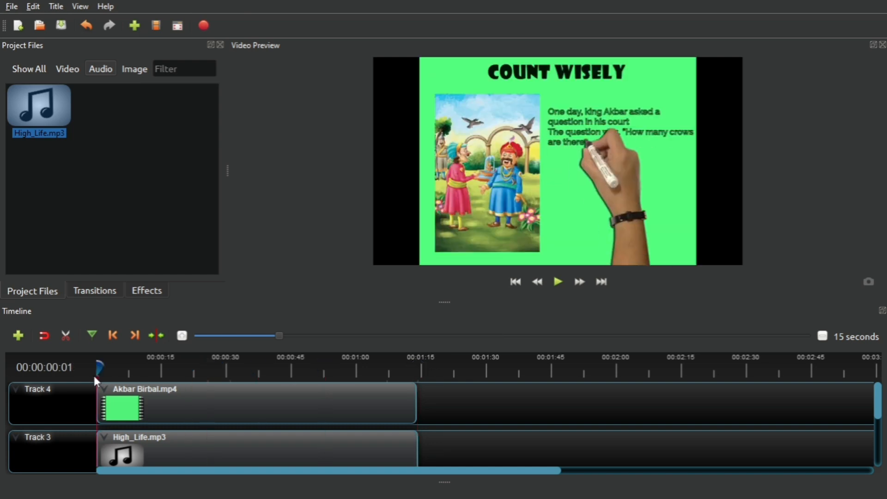
{"action": "left_click", "coordinate": [174, 399]}
{"action": "left_click", "coordinate": [559, 285]}
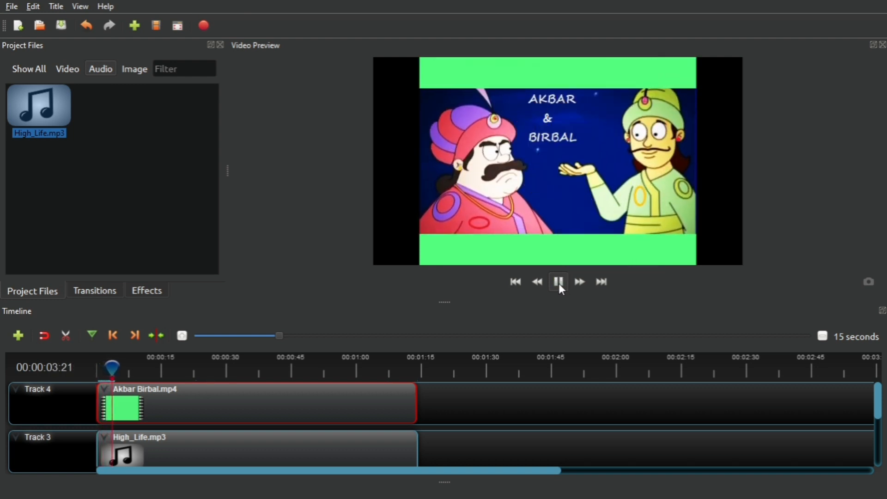
{"action": "left_click", "coordinate": [559, 284]}
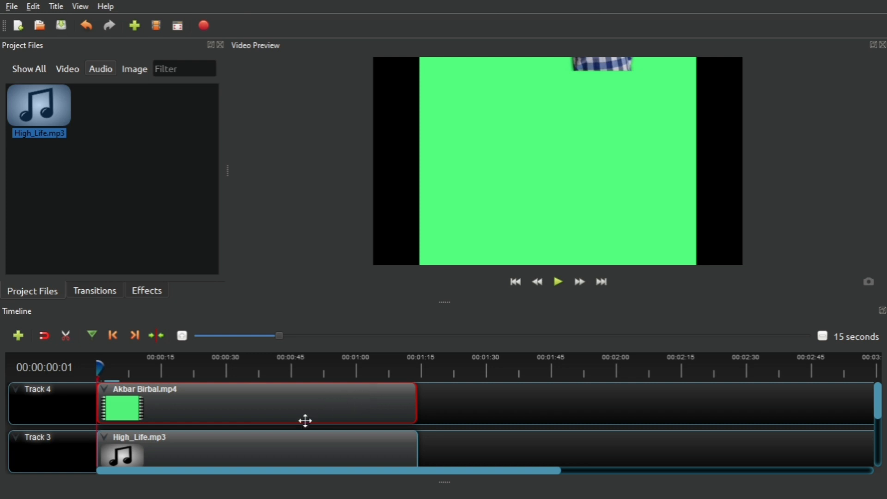
- Set the Volume property of the Akbar Birbal.mp4 clip on Track 4 to 0
{"action": "right_click", "coordinate": [365, 396]}
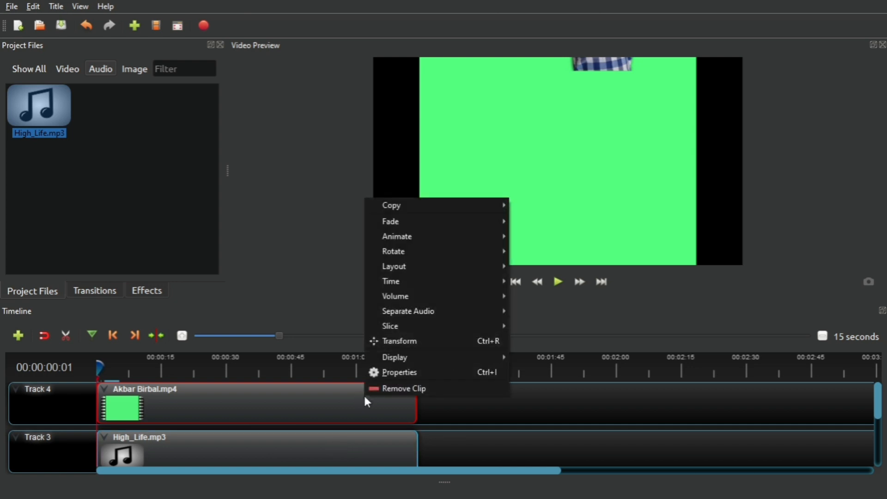
{"action": "left_click", "coordinate": [396, 373]}
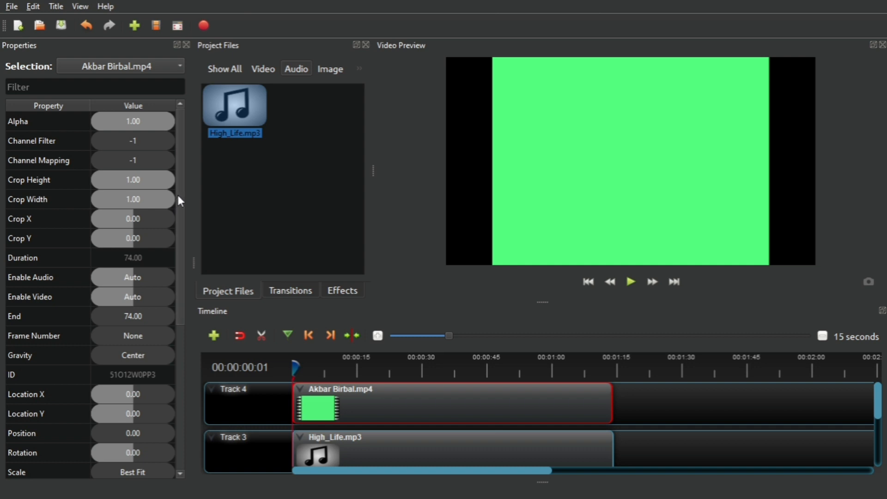
{"action": "left_click_drag", "start_coordinate": [178, 197], "coordinate": [181, 347]}
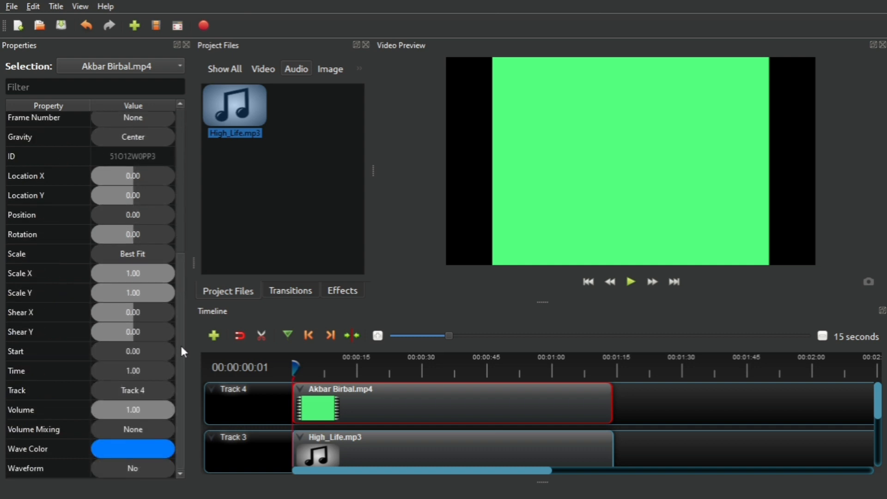
{"action": "double_click", "coordinate": [134, 409]}
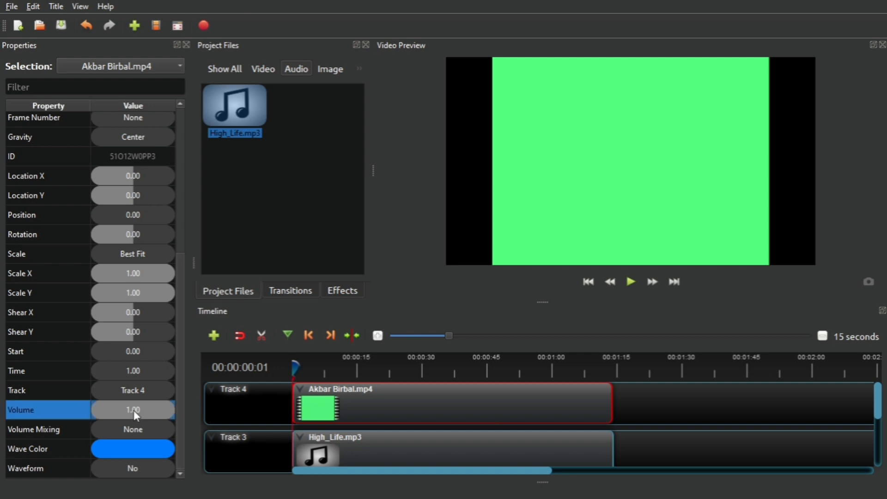
{"action": "type", "text": "0"}
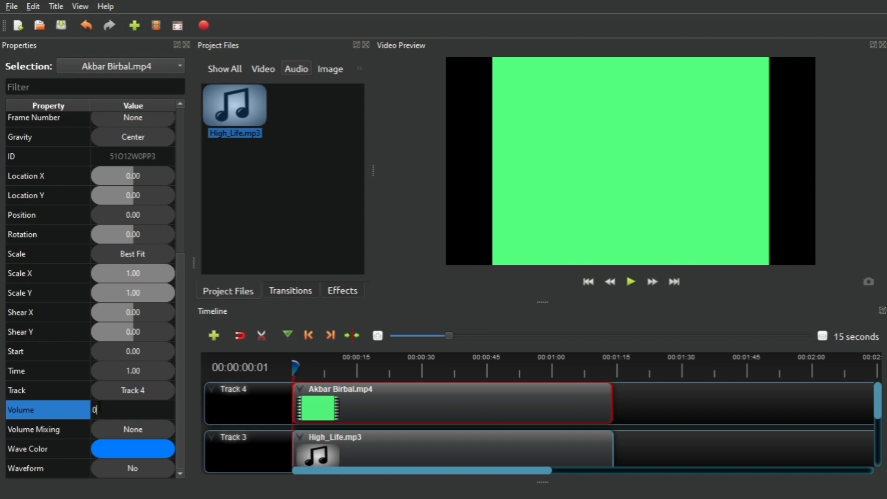
{"action": "key", "text": "Return"}
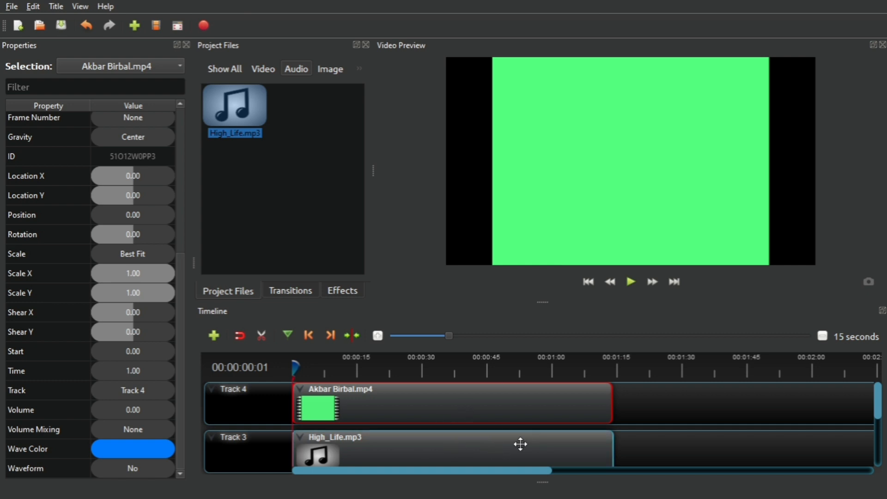
- Play the muted video with its background music up to about 00:00:13:30, then close the clip's properties
{"action": "left_click", "coordinate": [631, 282]}
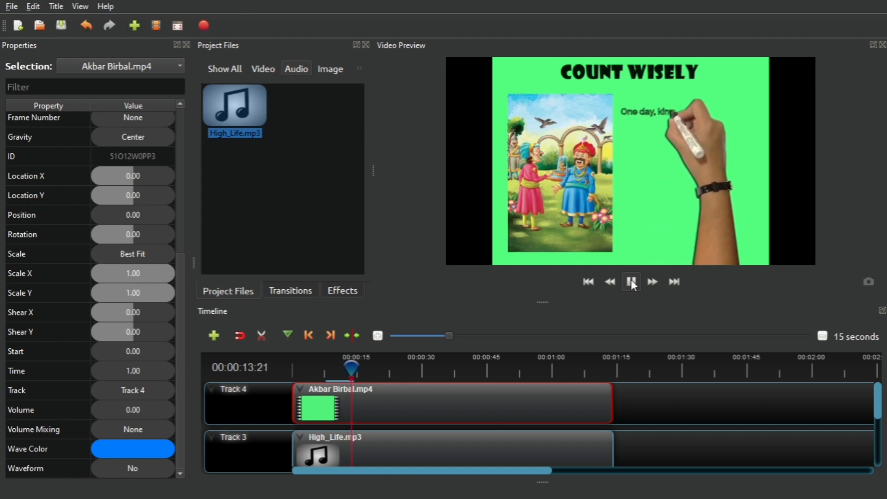
{"action": "left_click", "coordinate": [631, 282]}
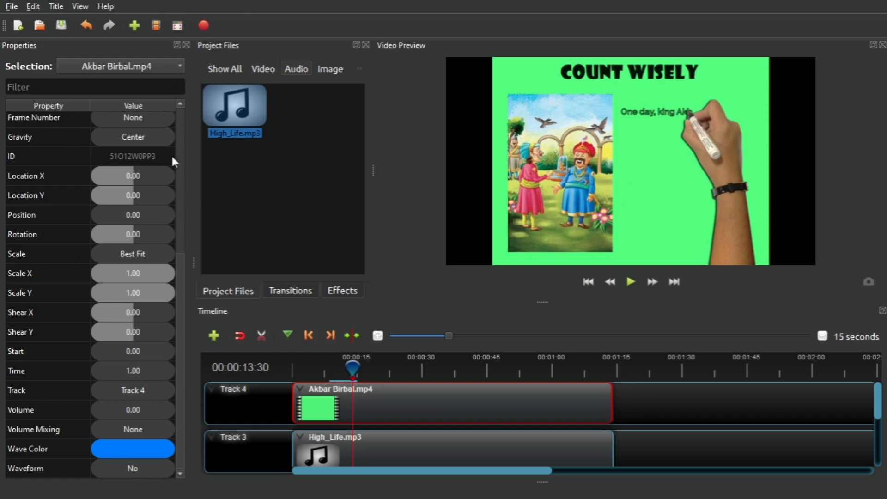
{"action": "left_click", "coordinate": [177, 45]}
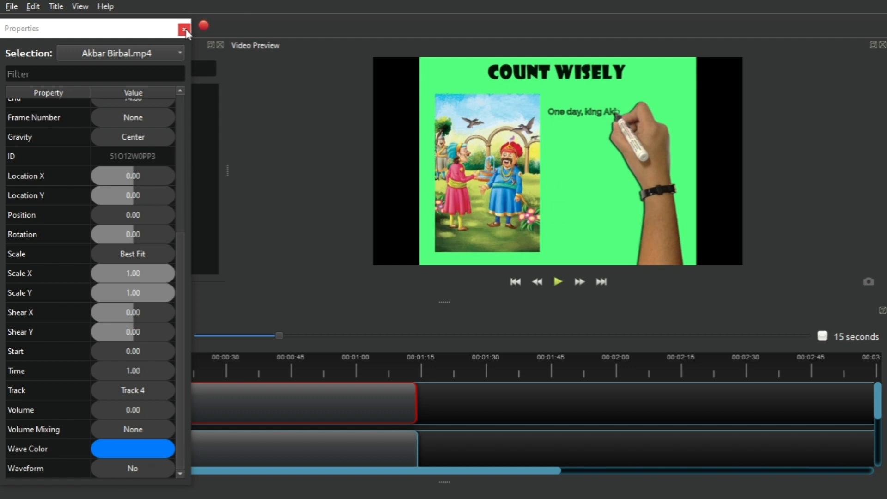
{"action": "left_click", "coordinate": [185, 30]}
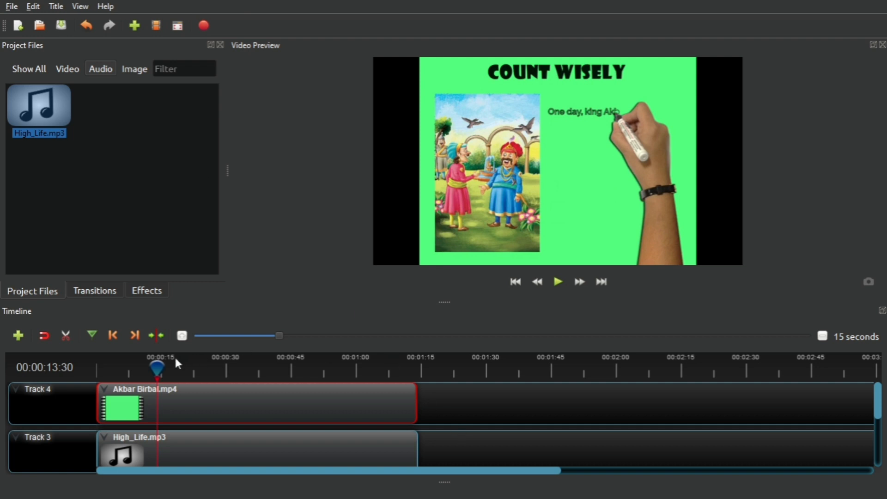
- Import the animation video from the Videos folder and place it on Track 4 directly after Akbar Birbal.mp4, at 00:01:13:25
{"action": "left_click_drag", "start_coordinate": [158, 365], "coordinate": [370, 368]}
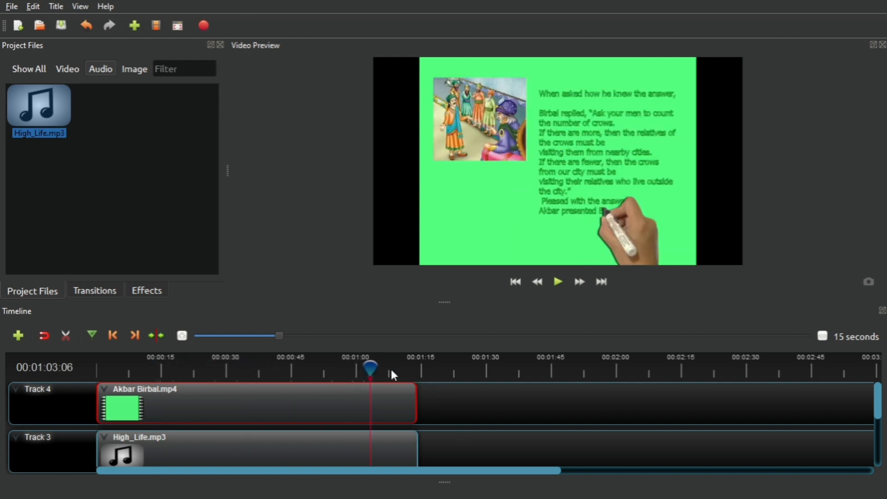
{"action": "left_click_drag", "start_coordinate": [362, 367], "coordinate": [417, 378]}
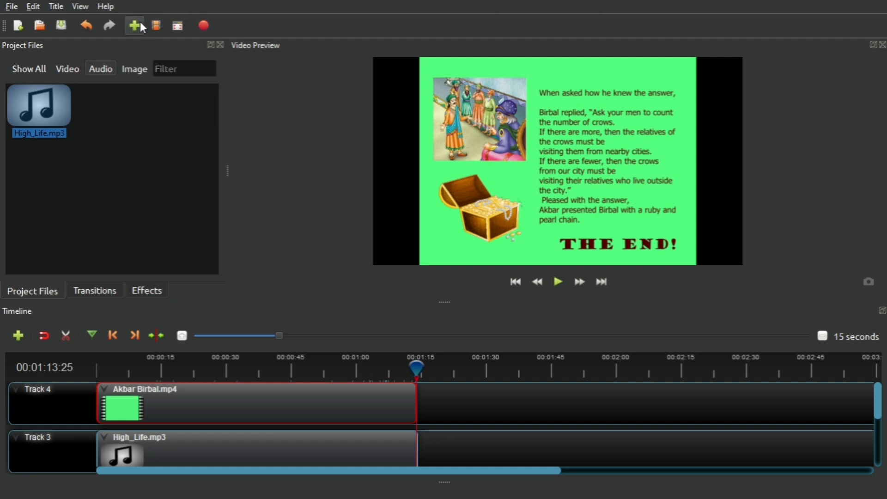
{"action": "left_click", "coordinate": [67, 69]}
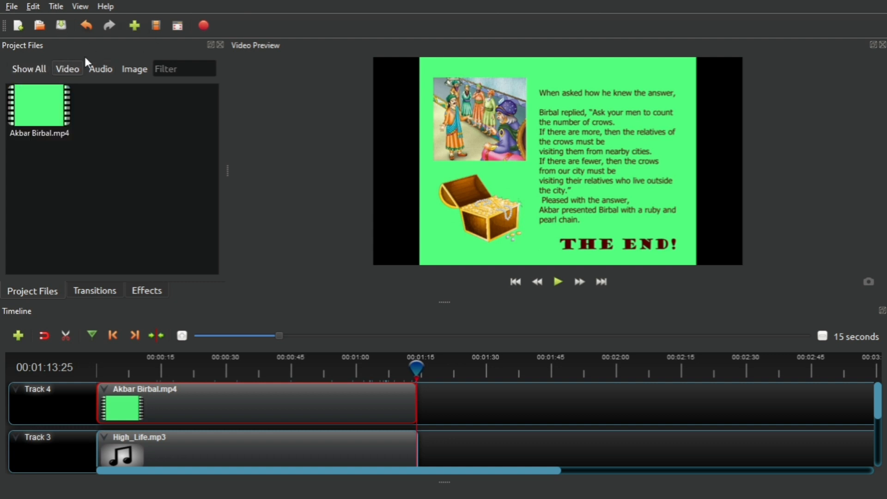
{"action": "left_click", "coordinate": [135, 25]}
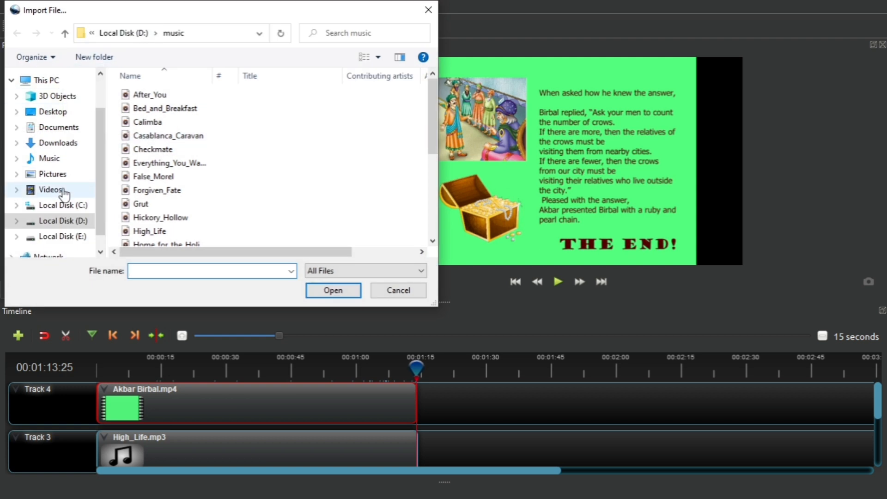
{"action": "left_click", "coordinate": [63, 191]}
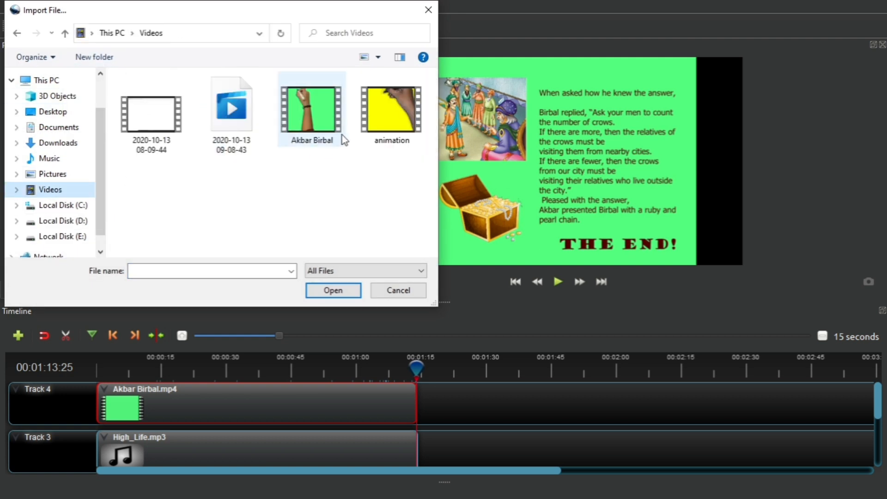
{"action": "left_click", "coordinate": [406, 137]}
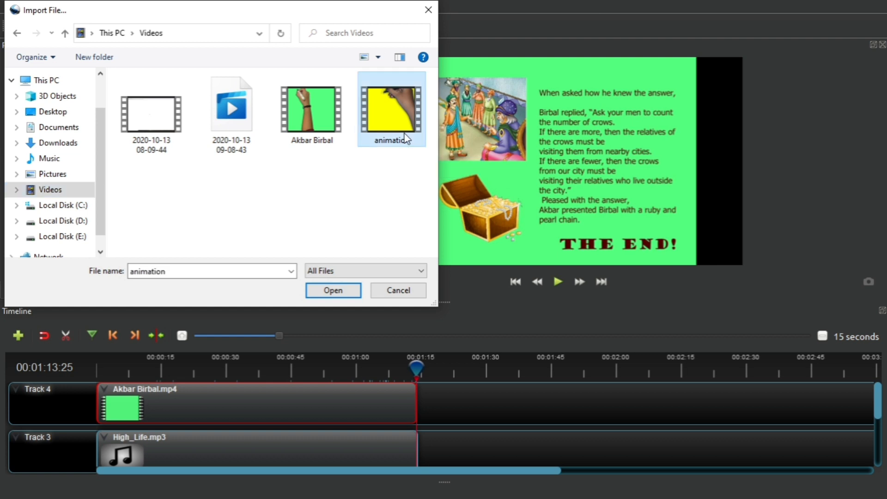
{"action": "left_click", "coordinate": [343, 292]}
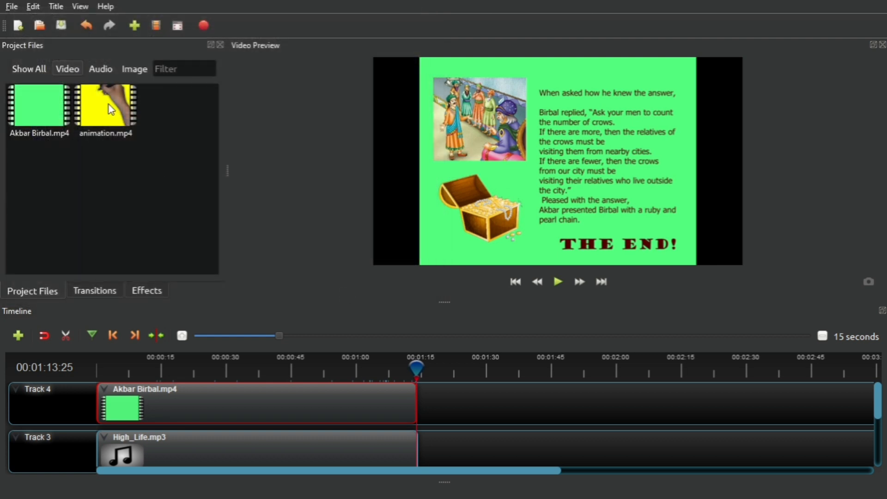
{"action": "left_click_drag", "start_coordinate": [111, 109], "coordinate": [419, 409]}
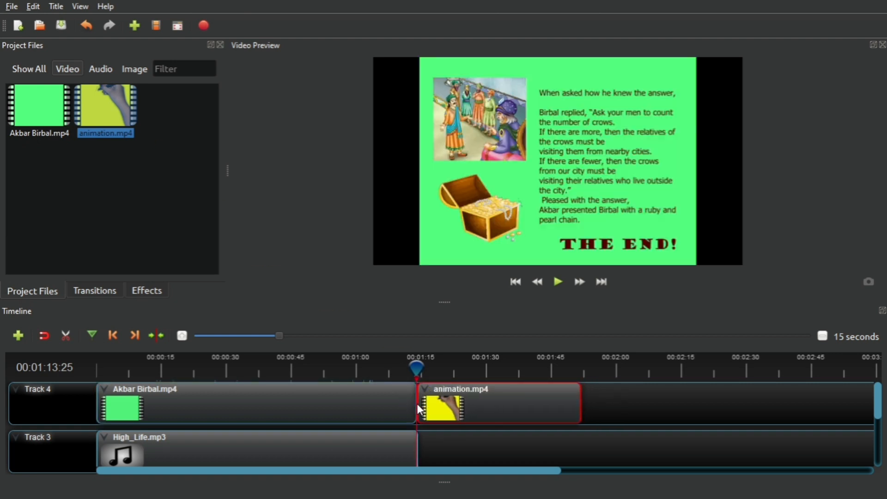
- Play across the join between the two Track 4 clips, pause at 00:01:17:06, and set the timeline scale to 30 seconds
{"action": "left_click_drag", "start_coordinate": [417, 368], "coordinate": [377, 368]}
{"action": "left_click", "coordinate": [557, 281]}
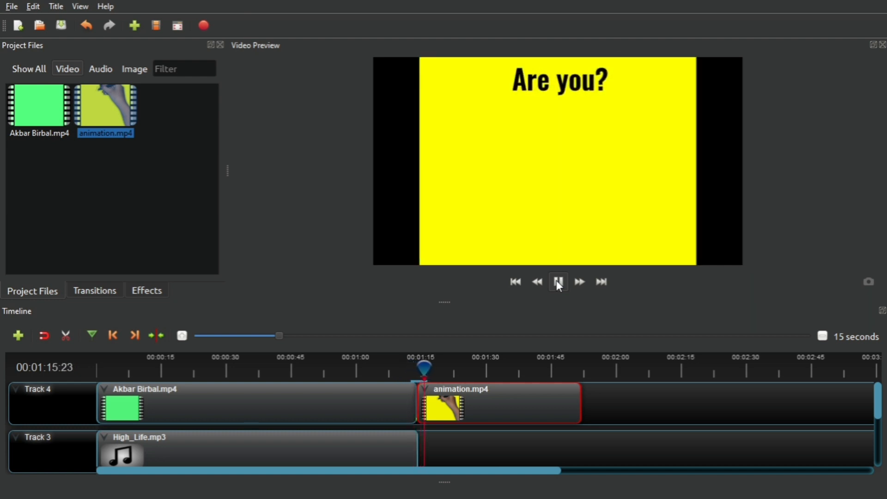
{"action": "left_click", "coordinate": [557, 281]}
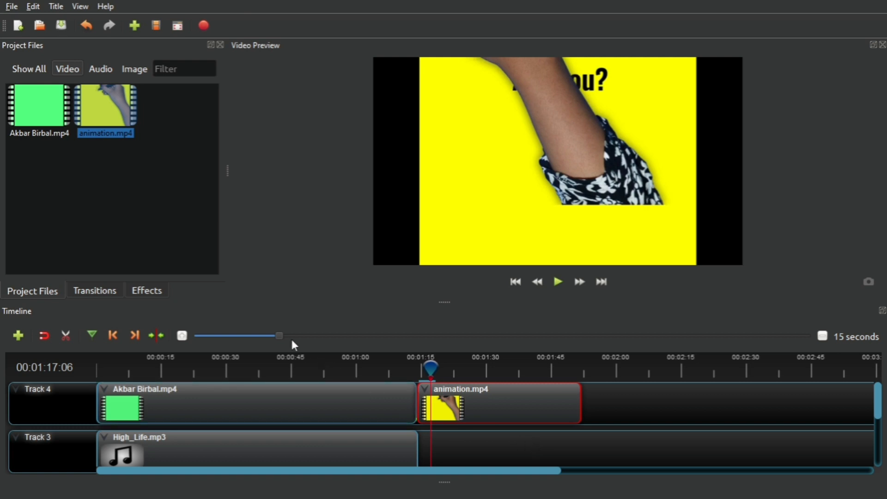
{"action": "left_click_drag", "start_coordinate": [279, 334], "coordinate": [331, 339]}
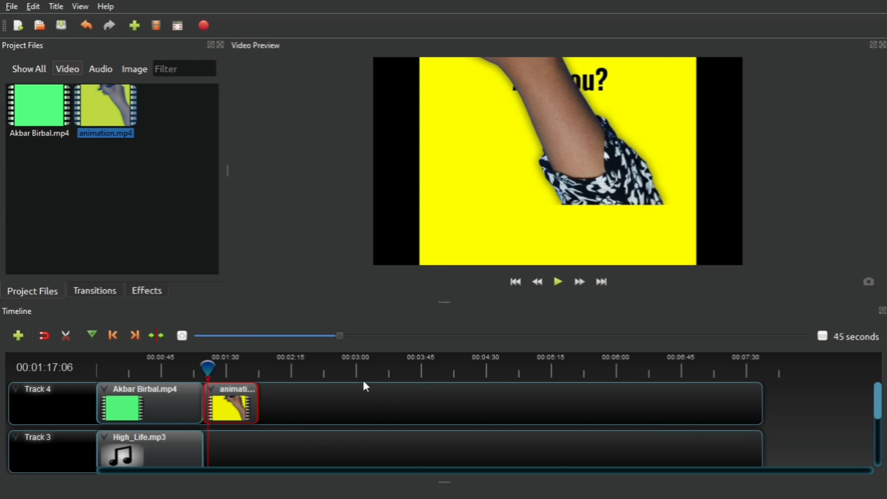
{"action": "left_click_drag", "start_coordinate": [345, 340], "coordinate": [322, 341]}
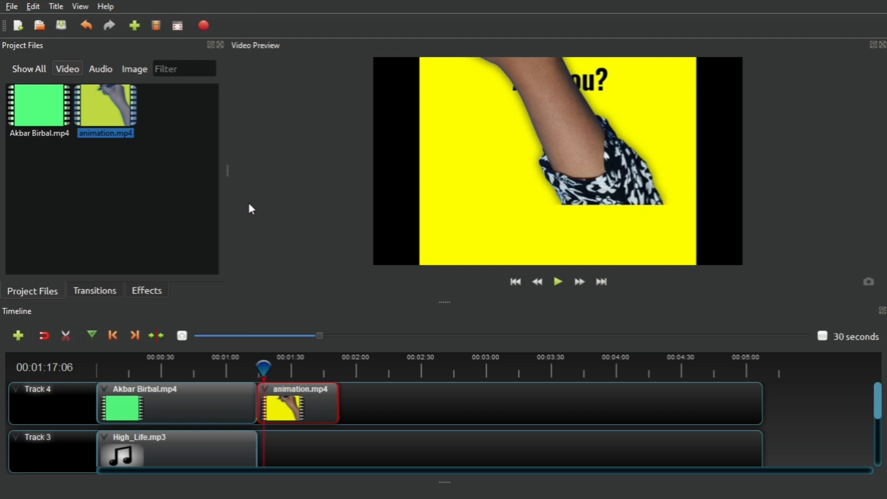
- Review the available transitions and effects for the two Track 4 clips, moving the playhead to 00:00:50:13 within Akbar Birbal.mp4
{"action": "left_click", "coordinate": [97, 289]}
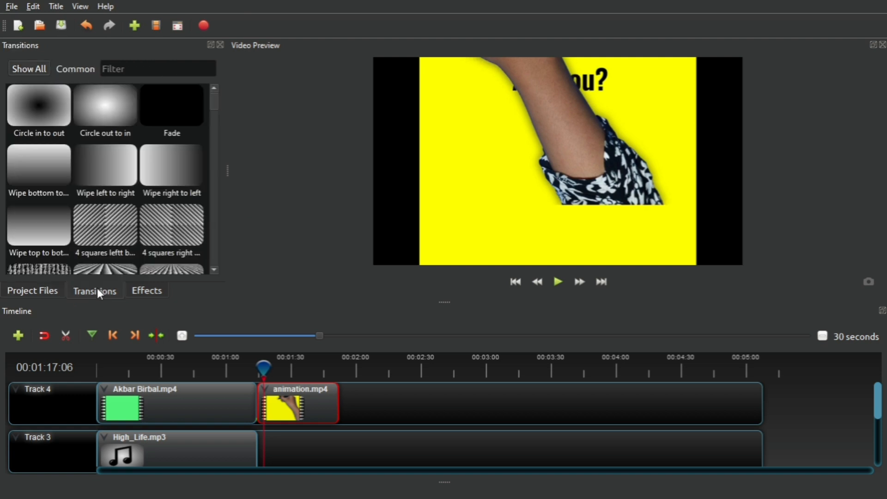
{"action": "left_click", "coordinate": [197, 396]}
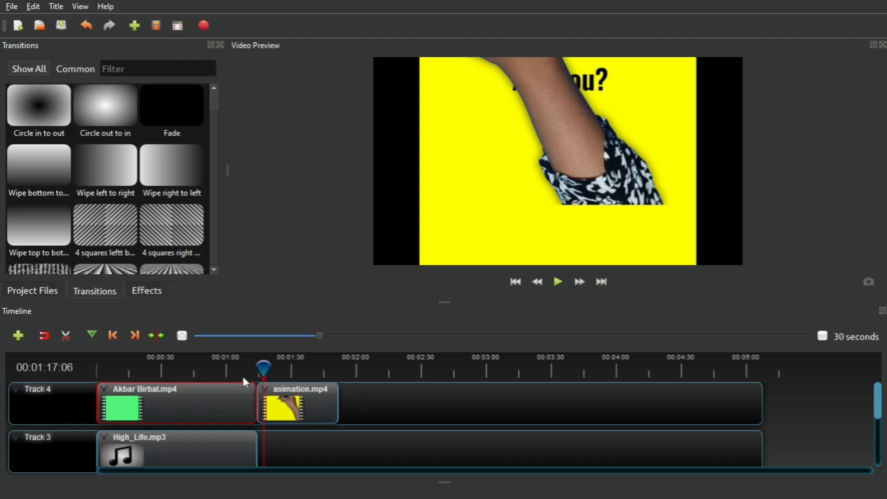
{"action": "left_click_drag", "start_coordinate": [264, 366], "coordinate": [206, 370]}
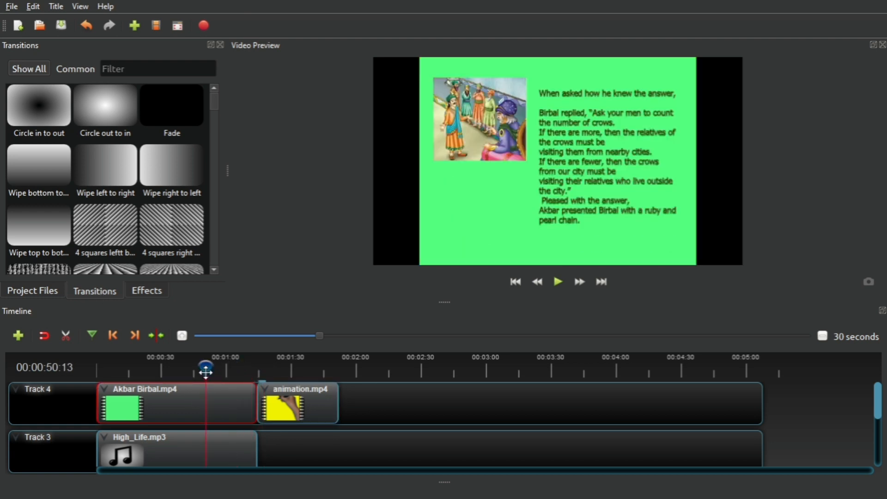
{"action": "left_click", "coordinate": [308, 401]}
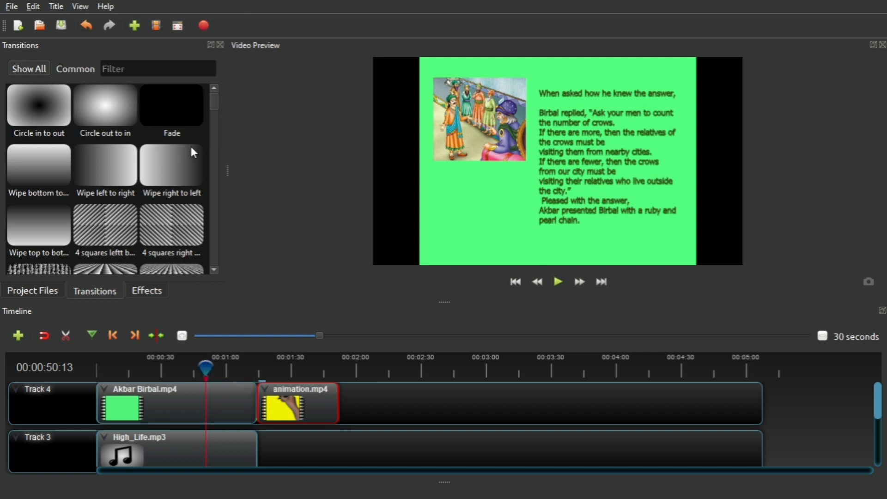
{"action": "left_click", "coordinate": [155, 298]}
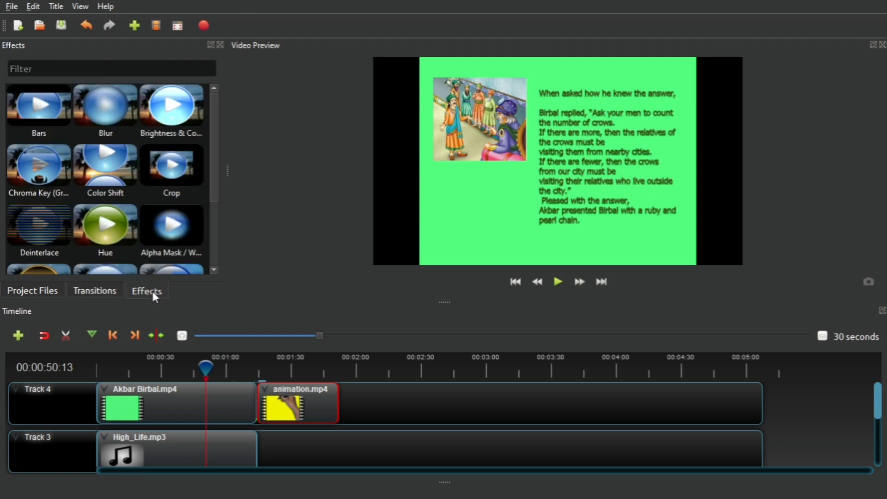
{"action": "left_click_drag", "start_coordinate": [215, 159], "coordinate": [209, 131]}
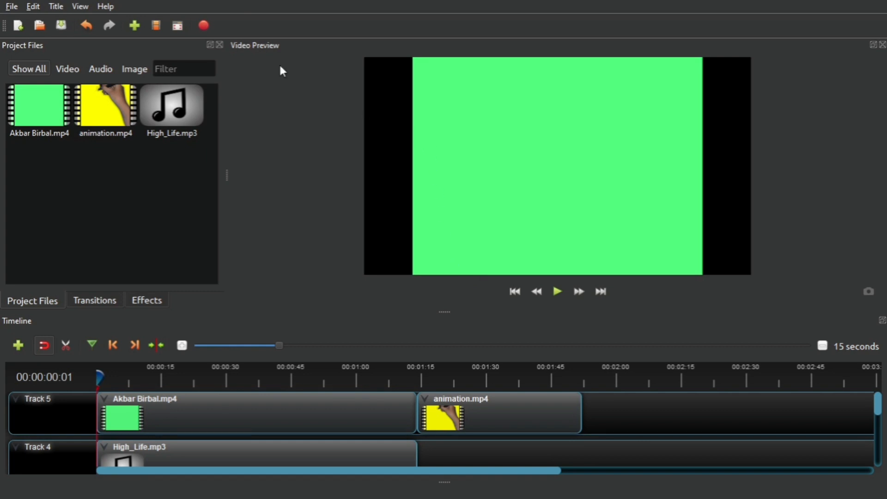
- Export the project as a video with the file name Openshot demo, keeping the default folder, format and quality settings
{"action": "left_click", "coordinate": [204, 26]}
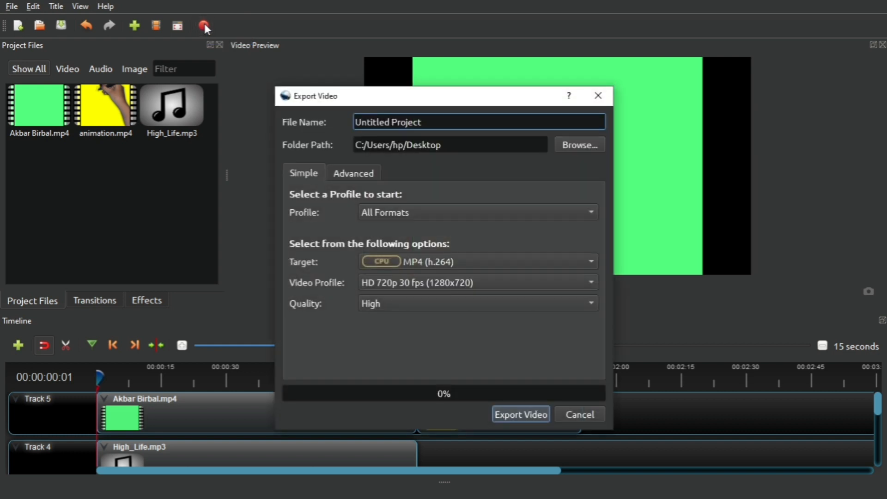
{"action": "left_click", "coordinate": [455, 127]}
{"action": "key", "text": "BackSpace"}
{"action": "key", "text": "BackSpace"}
{"action": "key", "text": "BackSpace"}
{"action": "key", "text": "BackSpace"}
{"action": "key", "text": "BackSpace"}
{"action": "key", "text": "BackSpace"}
{"action": "key", "text": "BackSpace"}
{"action": "key", "text": "BackSpace"}
{"action": "key", "text": "BackSpace"}
{"action": "key", "text": "BackSpace"}
{"action": "key", "text": "BackSpace"}
{"action": "key", "text": "BackSpace"}
{"action": "key", "text": "BackSpace"}
{"action": "key", "text": "BackSpace"}
{"action": "key", "text": "BackSpace"}
{"action": "key", "text": "BackSpace"}
{"action": "type", "text": "Openshot demo"}
{"action": "left_click", "coordinate": [523, 416]}
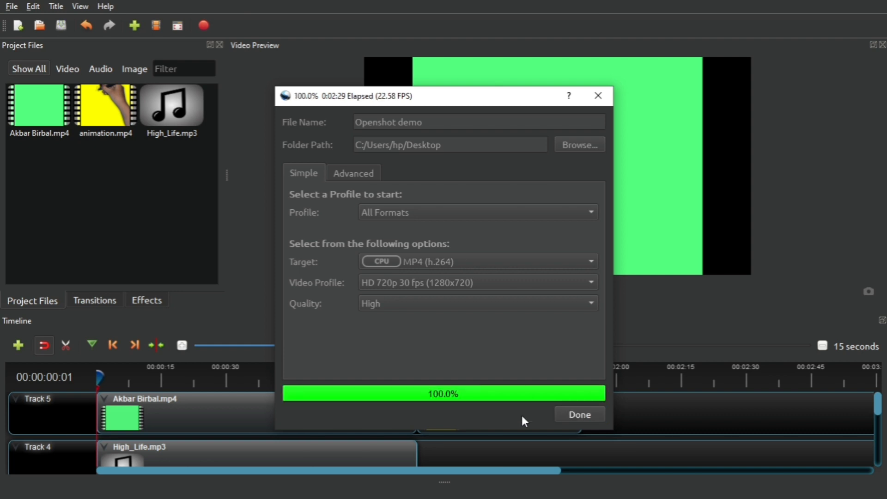
- Dismiss the finished export and quit the video editor
{"action": "left_click", "coordinate": [584, 415]}
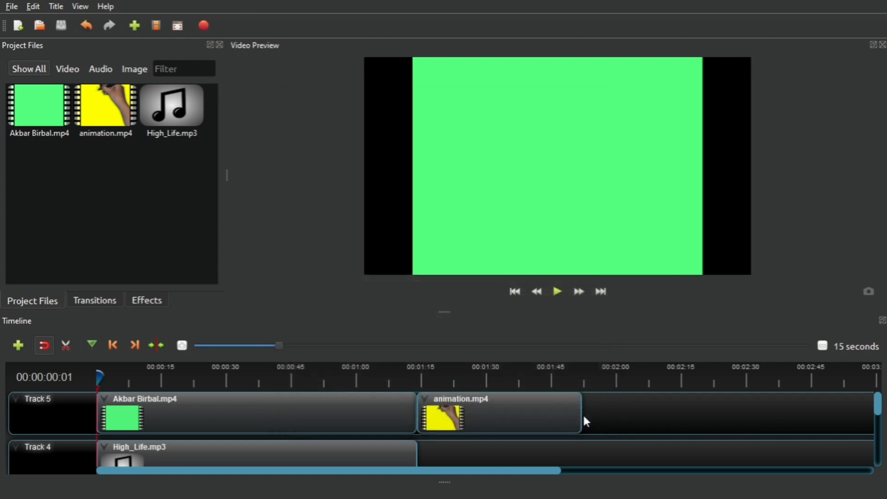
{"action": "left_click", "coordinate": [11, 6]}
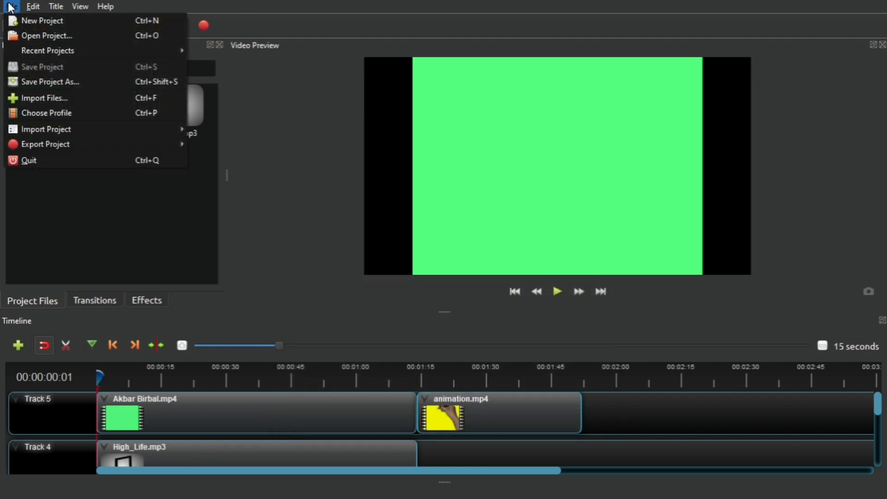
{"action": "left_click", "coordinate": [43, 160]}
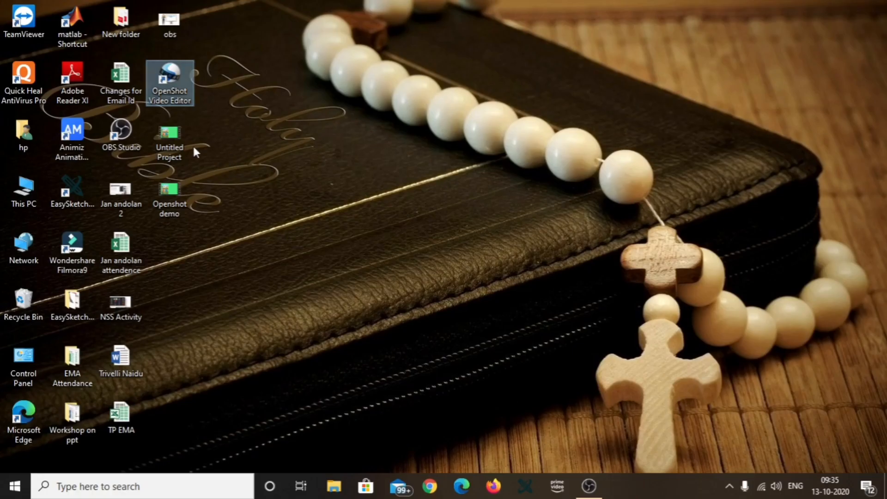
- Play the exported Openshot demo video from the desktop, skip ahead into the animation part, pause at 00:01:22 and close the player
{"action": "double_click", "coordinate": [177, 195]}
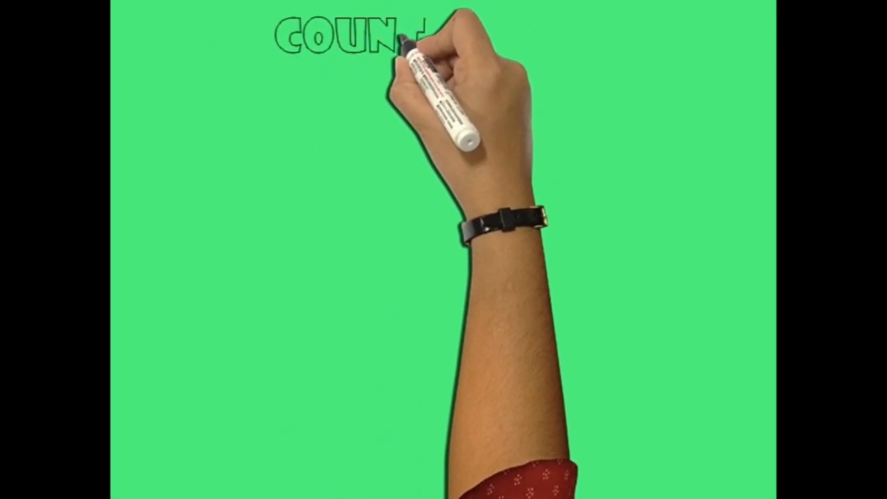
{"action": "mouse_move", "coordinate": [224, 372]}
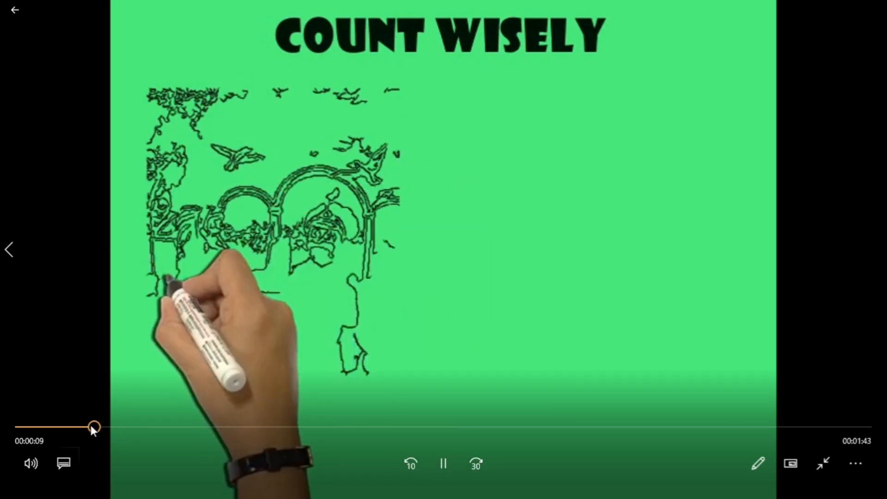
{"action": "left_click_drag", "start_coordinate": [98, 429], "coordinate": [596, 439]}
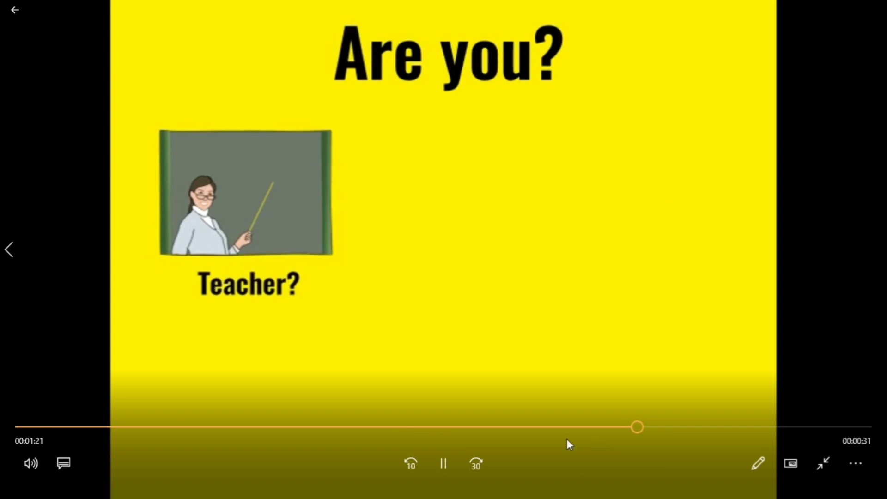
{"action": "left_click", "coordinate": [443, 470]}
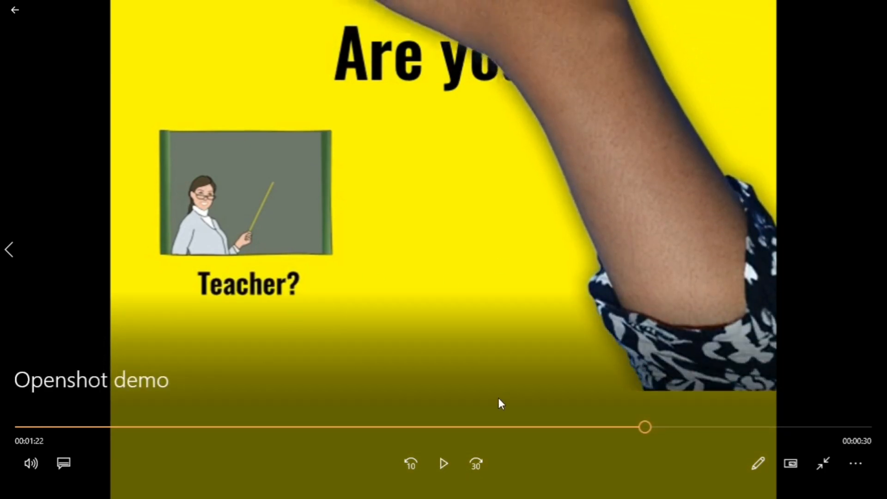
{"action": "left_click", "coordinate": [15, 10]}
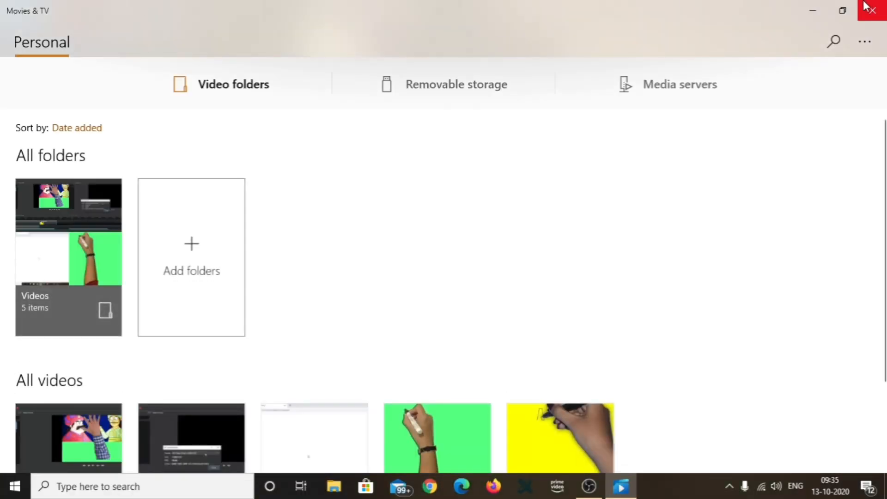
{"action": "left_click", "coordinate": [865, 7]}
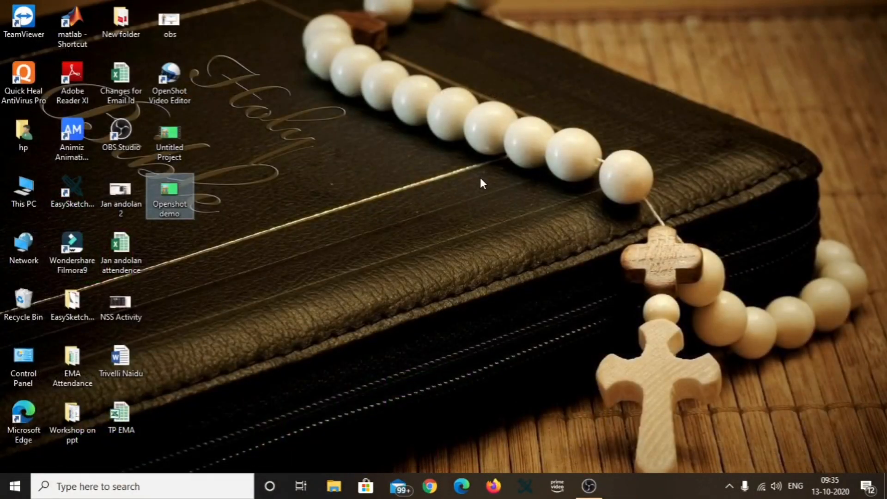